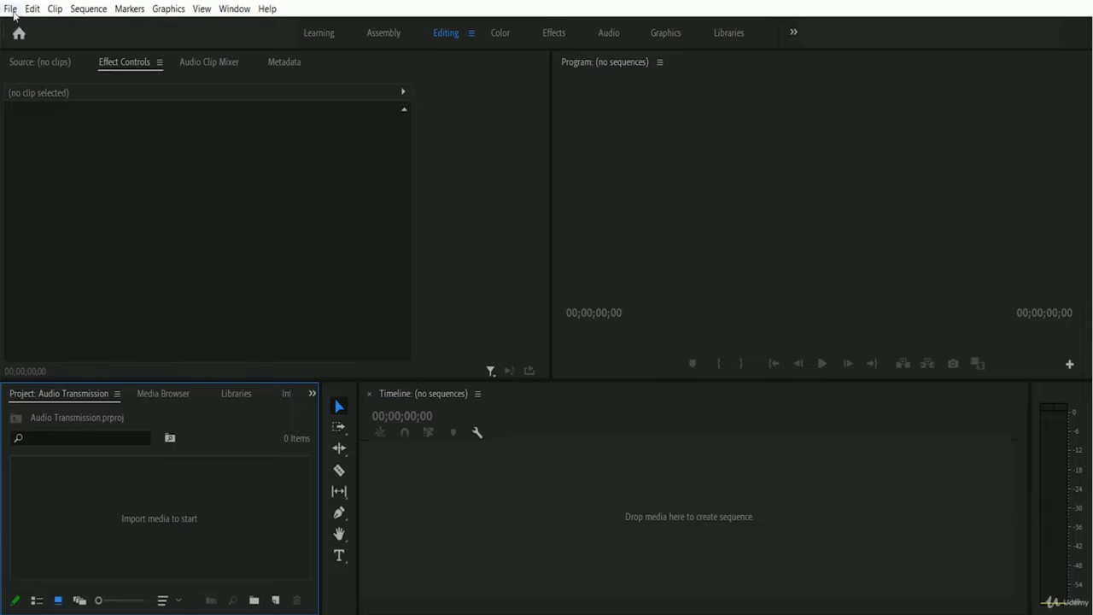
# Import the Intro With Music video from the 01 Editing folder into the project
pyautogui.click(10, 8)
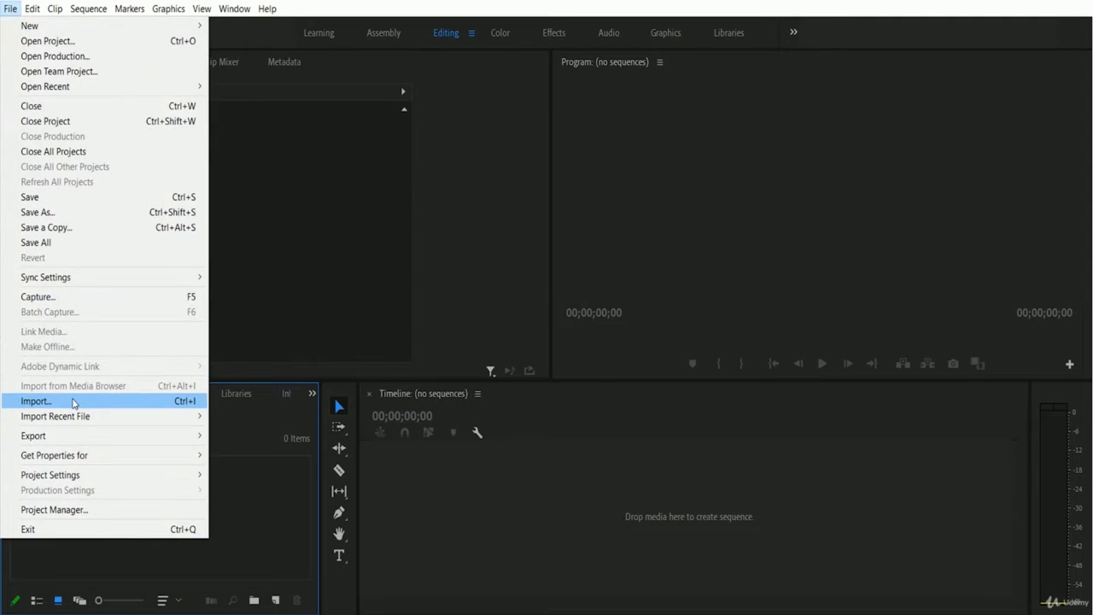
pyautogui.click(96, 401)
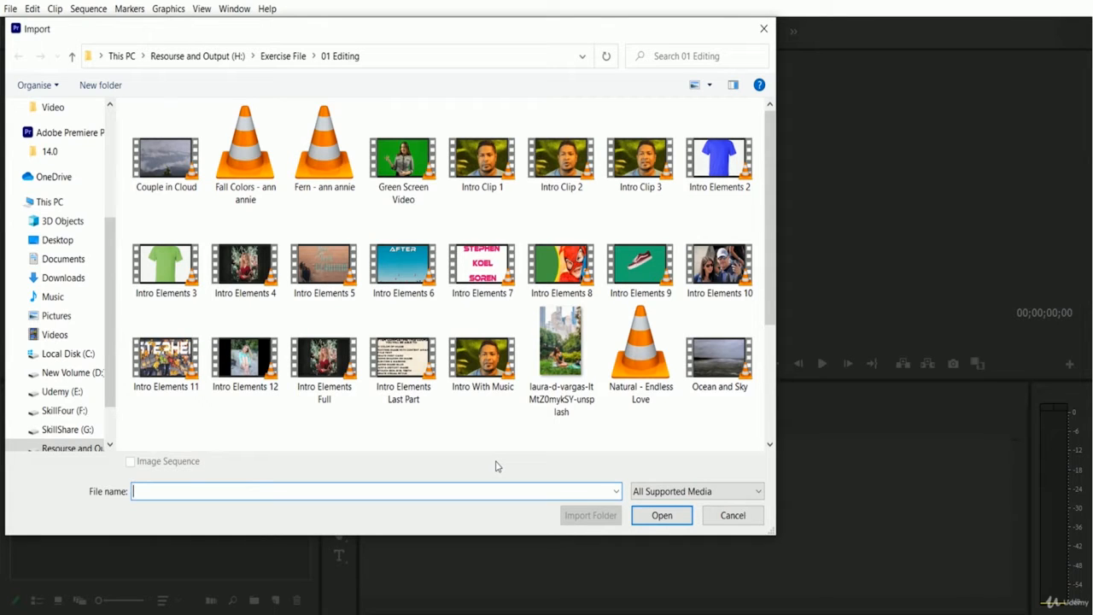
pyautogui.click(480, 382)
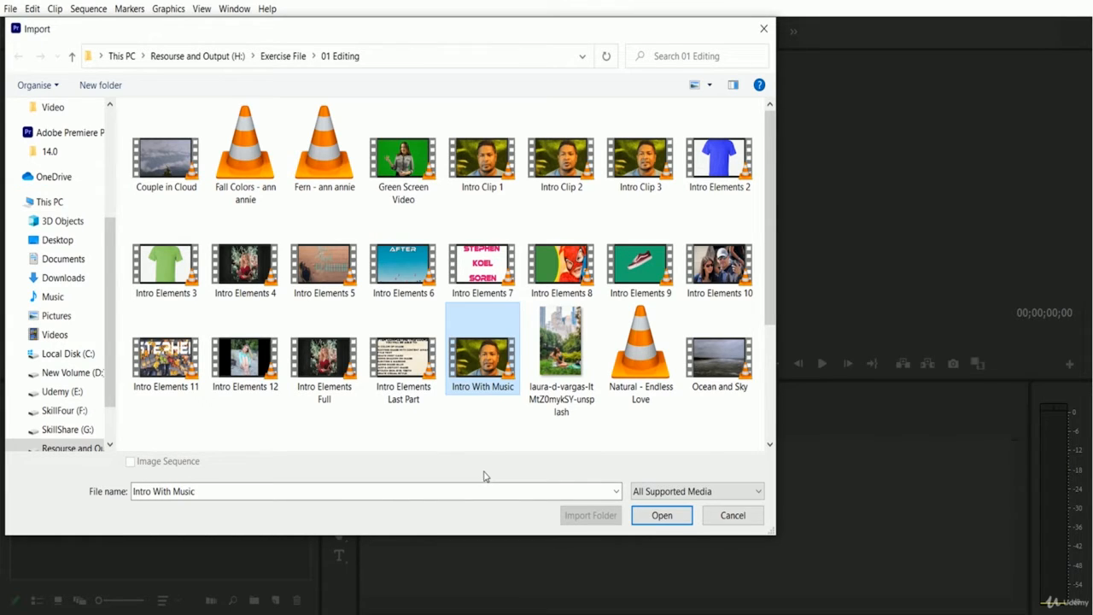
pyautogui.click(663, 516)
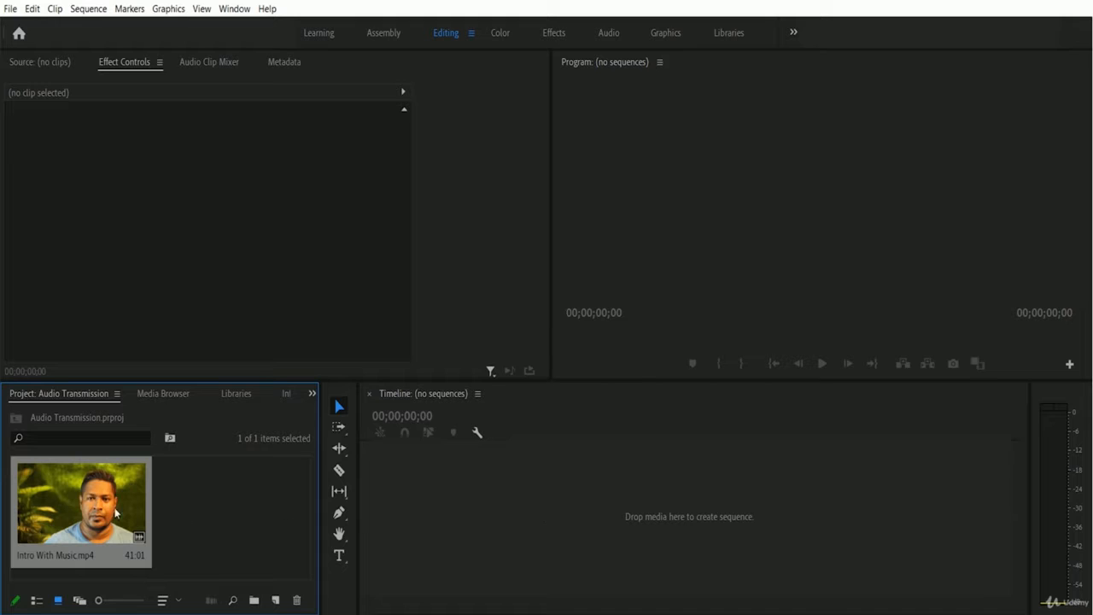
# Create a sequence from the Intro With Music clip on the empty timeline and play back its first seconds
pyautogui.moveTo(171, 520); pyautogui.dragTo(474, 522)
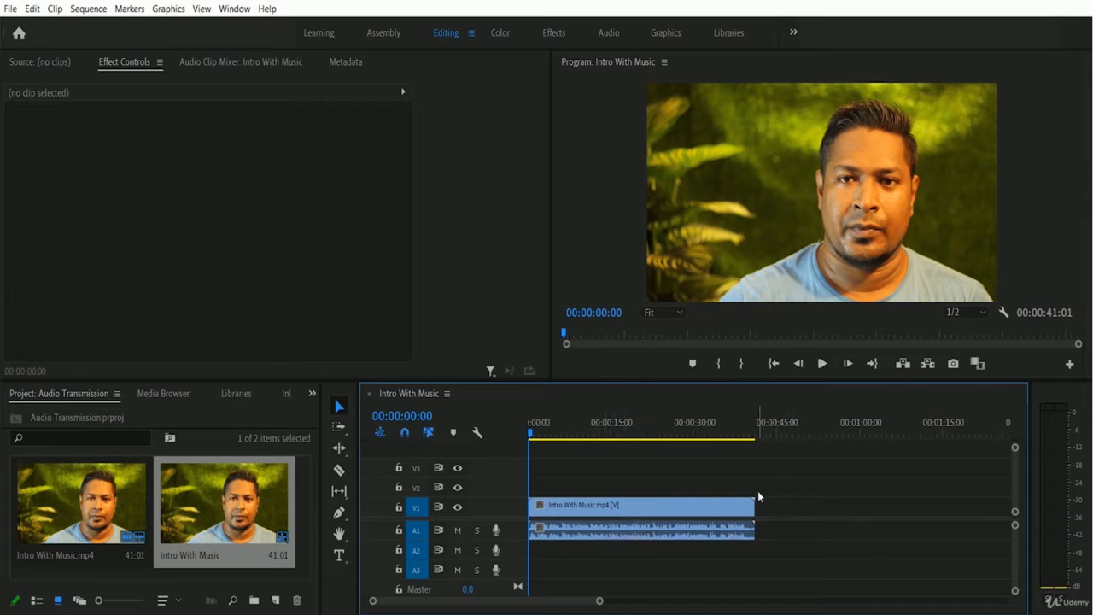
pyautogui.click(822, 363)
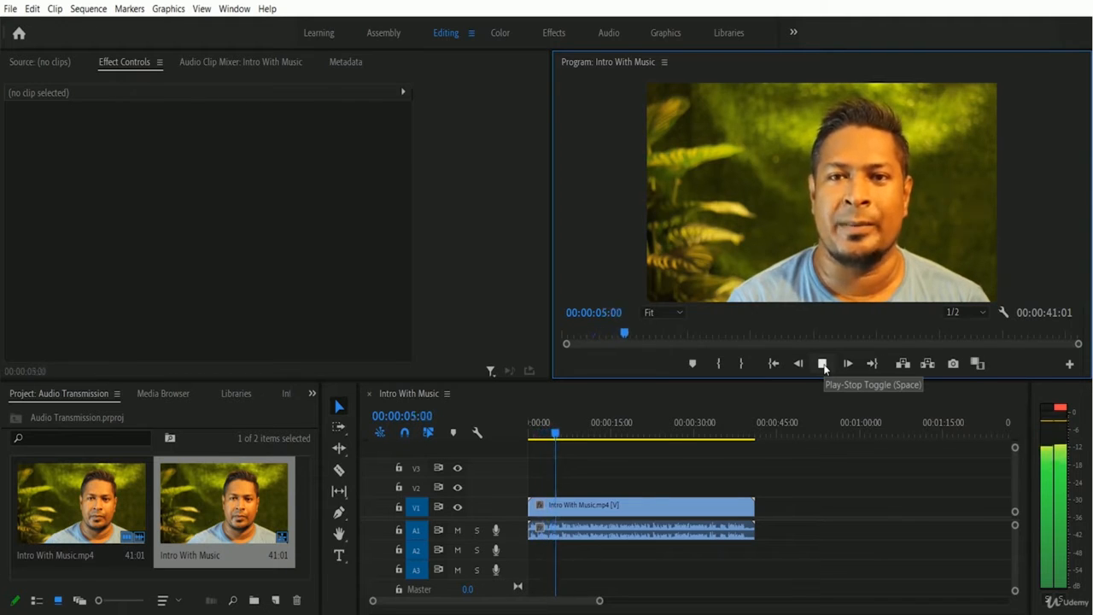
pyautogui.click(823, 365)
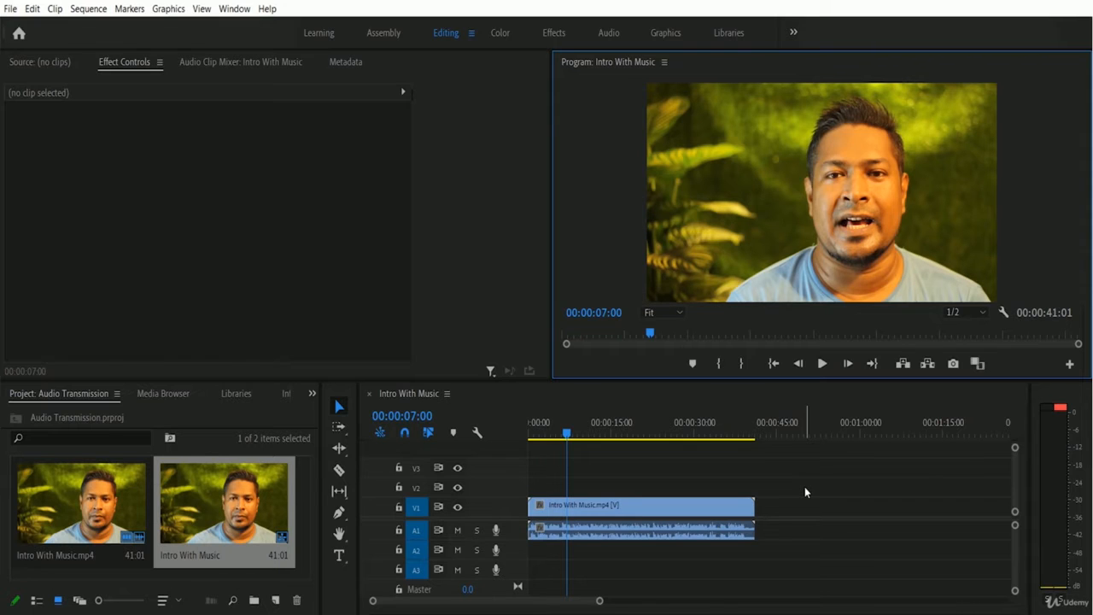
# Find the Parametric Equalizer audio effect by searching for "param" and apply it to the Intro With Music audio clip on A1
pyautogui.click(312, 394)
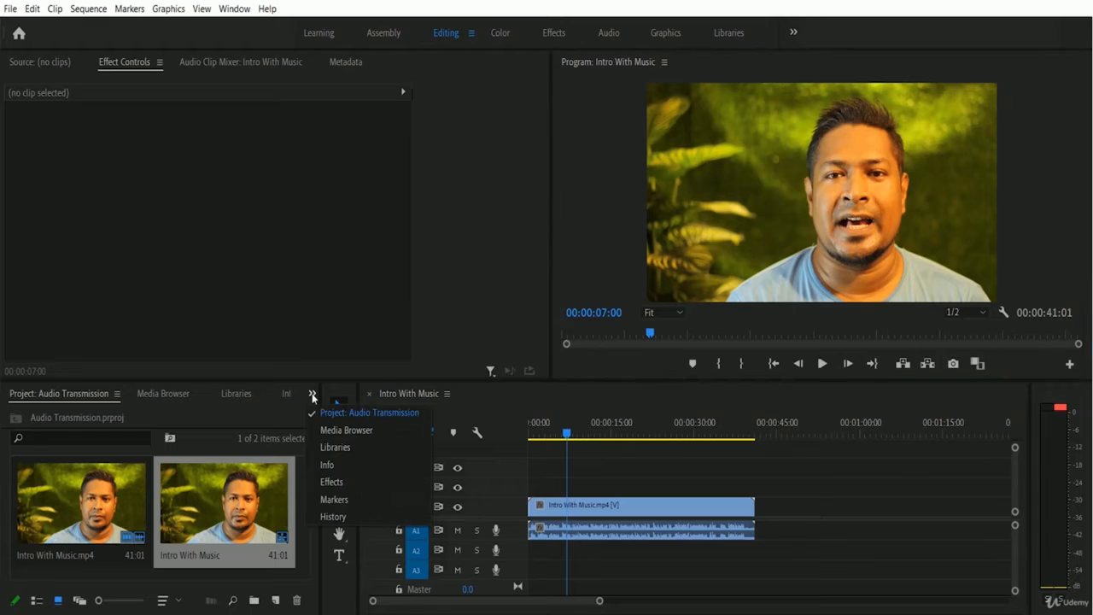
pyautogui.click(330, 481)
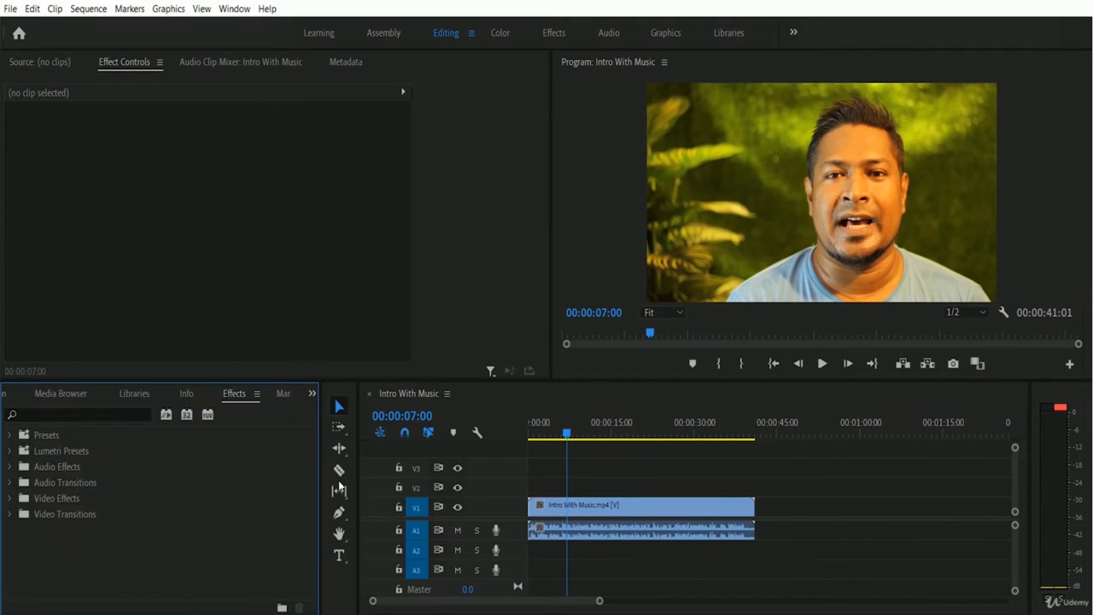
pyautogui.click(53, 413)
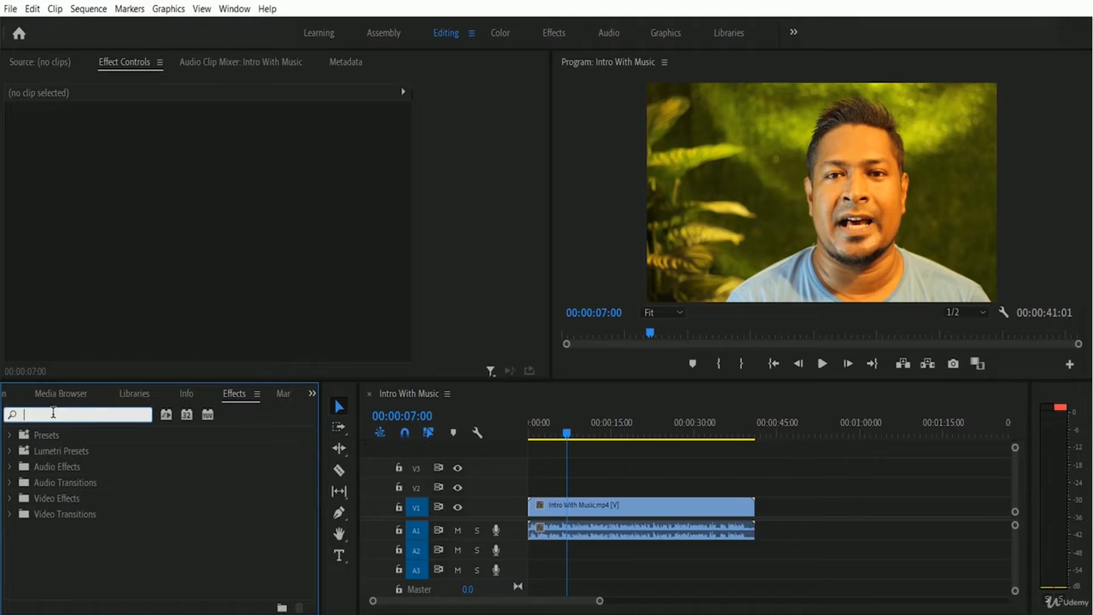
pyautogui.write('para')
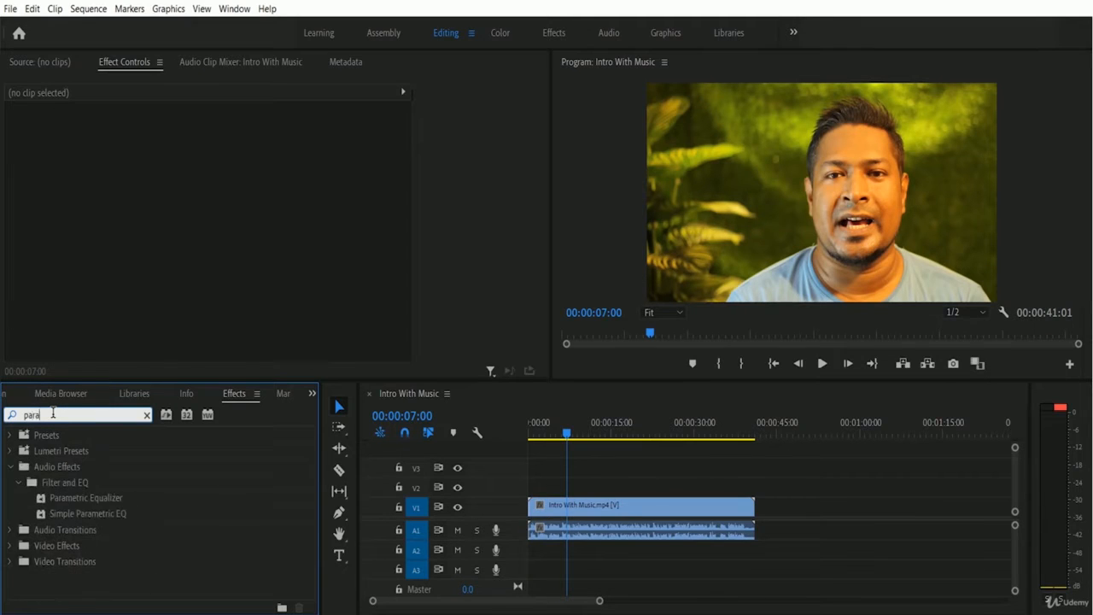
pyautogui.write('m')
pyautogui.click(79, 502)
pyautogui.moveTo(79, 502); pyautogui.dragTo(598, 529)
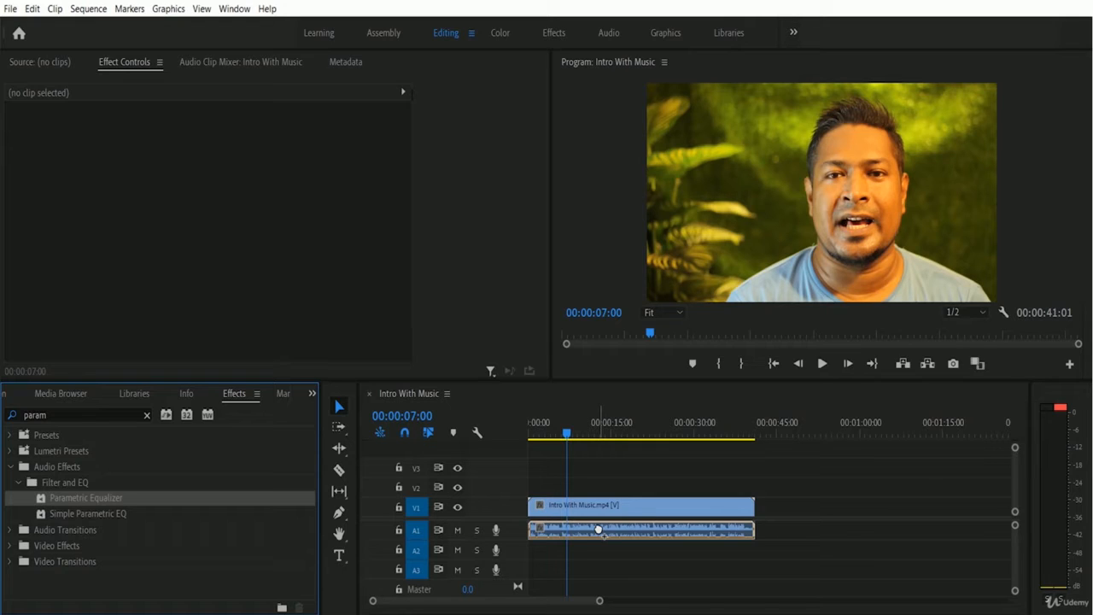
pyautogui.moveTo(599, 529); pyautogui.dragTo(601, 529)
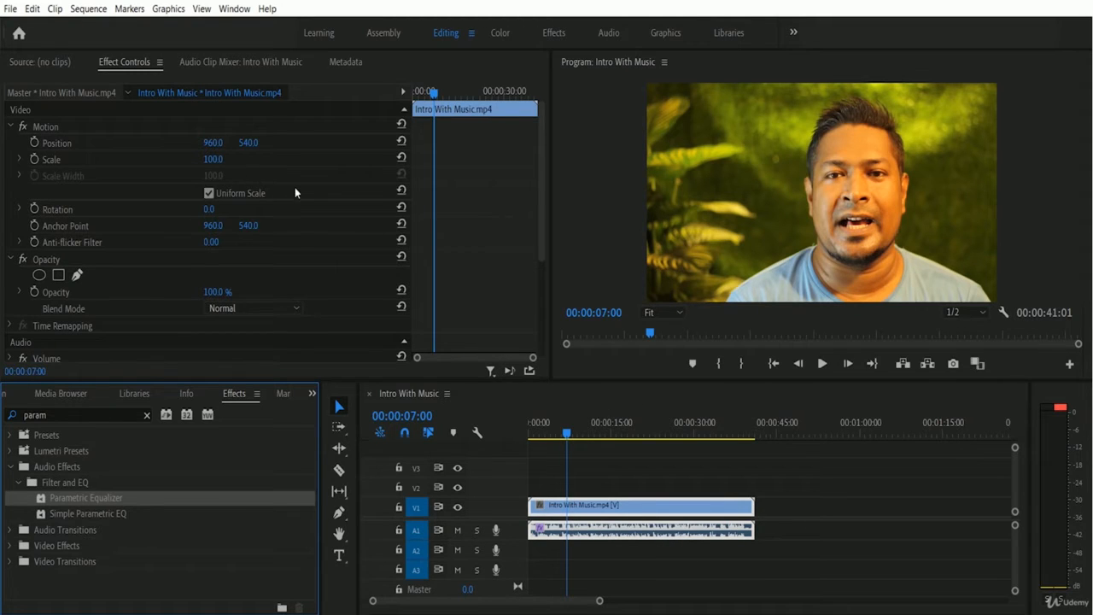
# Open the Parametric Equalizer's custom setup editor and move its window clear of the playback controls
pyautogui.scroll(-2, 294, 187)
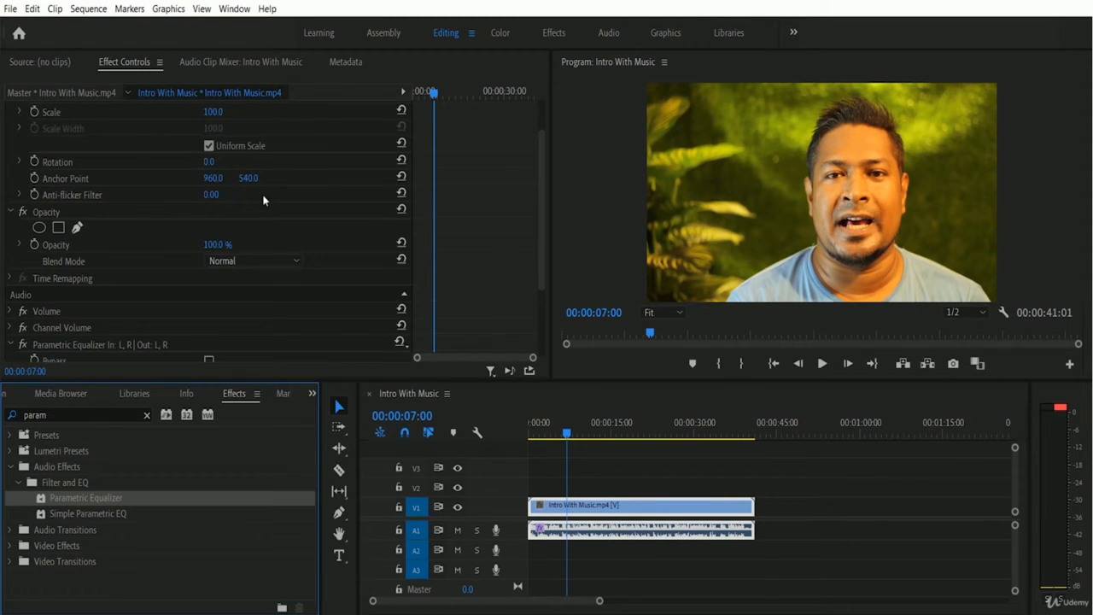
pyautogui.scroll(-3, 263, 195)
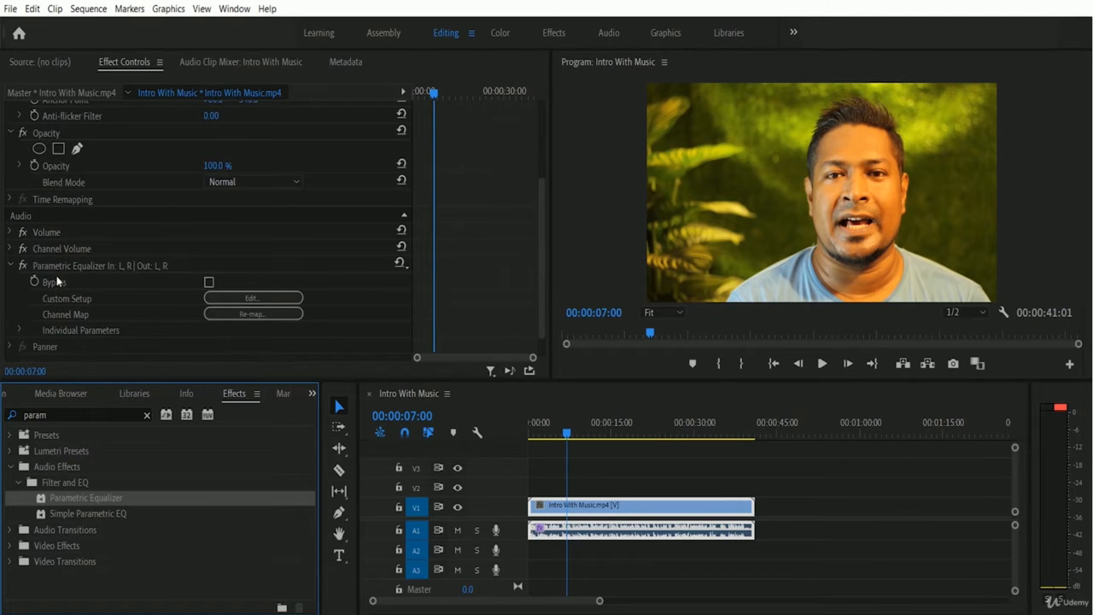
pyautogui.click(284, 269)
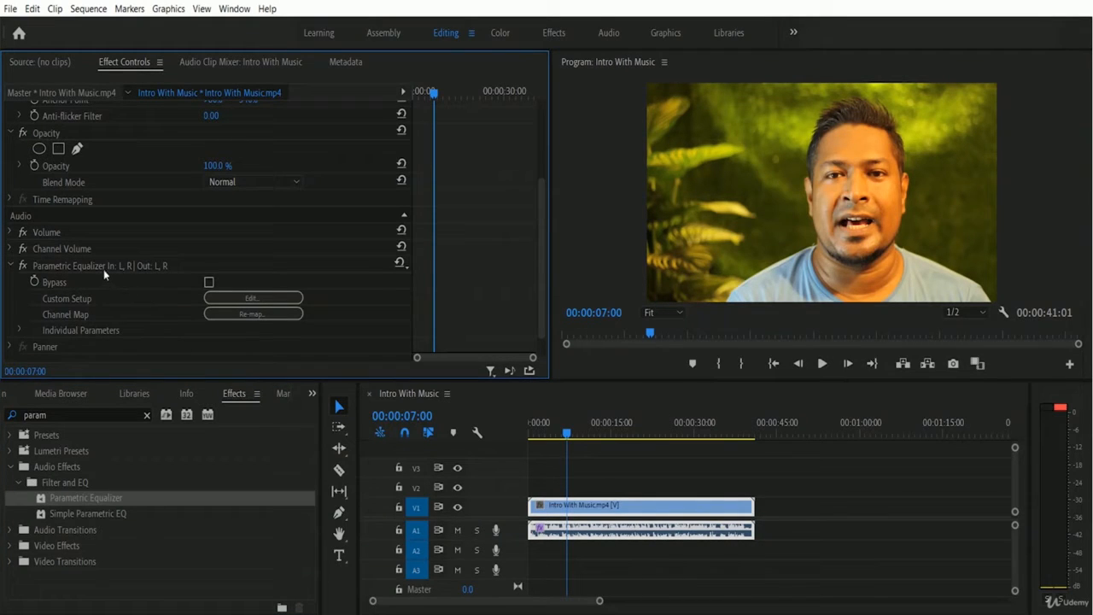
pyautogui.click(273, 299)
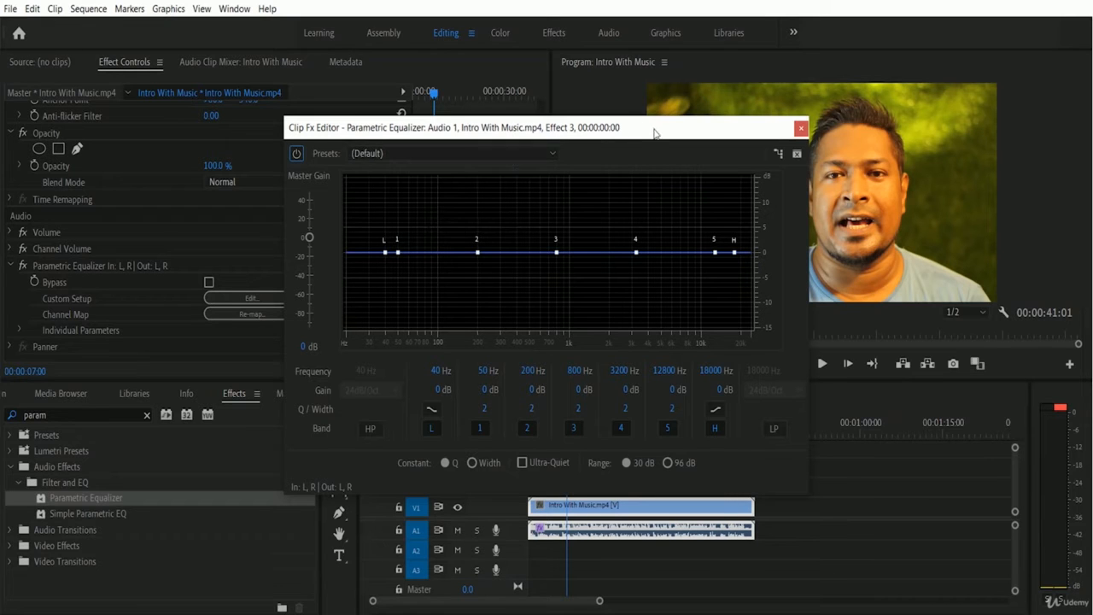
pyautogui.moveTo(659, 138); pyautogui.dragTo(444, 54)
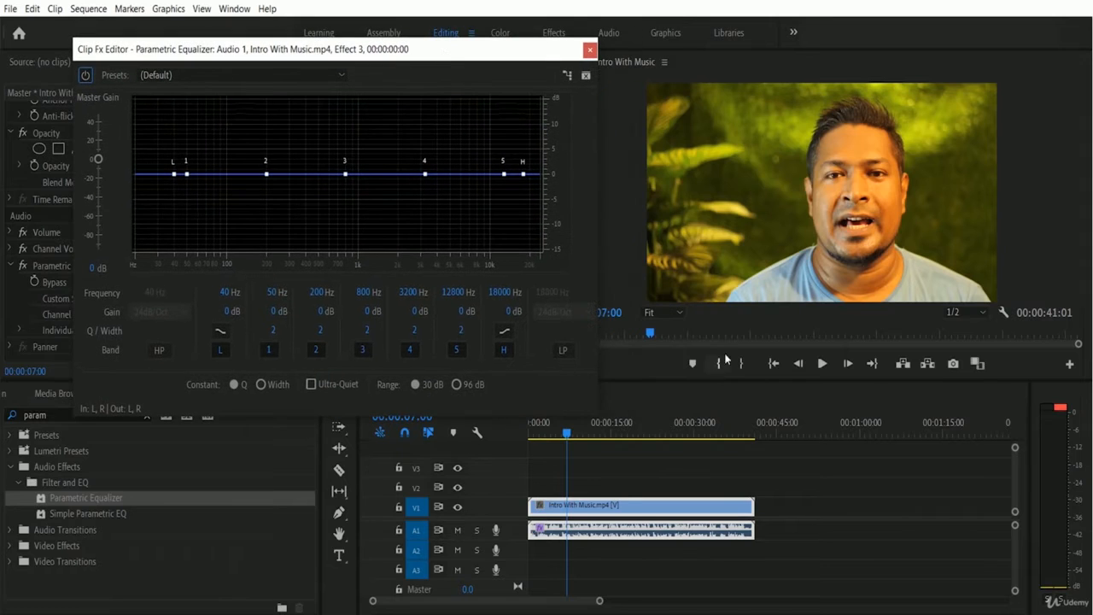
# Play the clip to watch its frequency spectrum in the equalizer, and look through the available presets
pyautogui.click(820, 363)
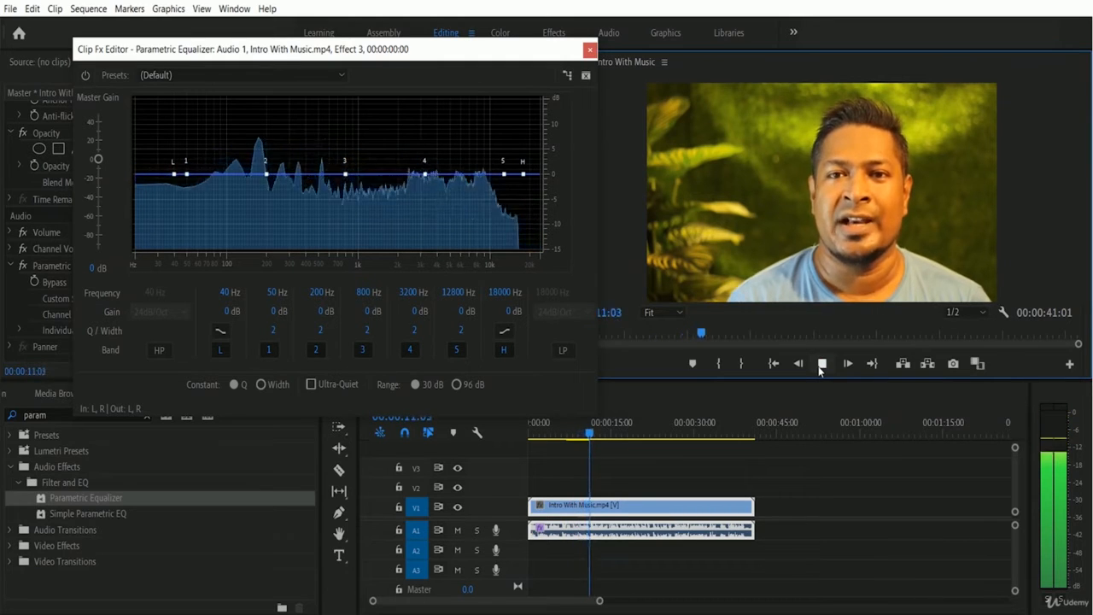
pyautogui.click(820, 364)
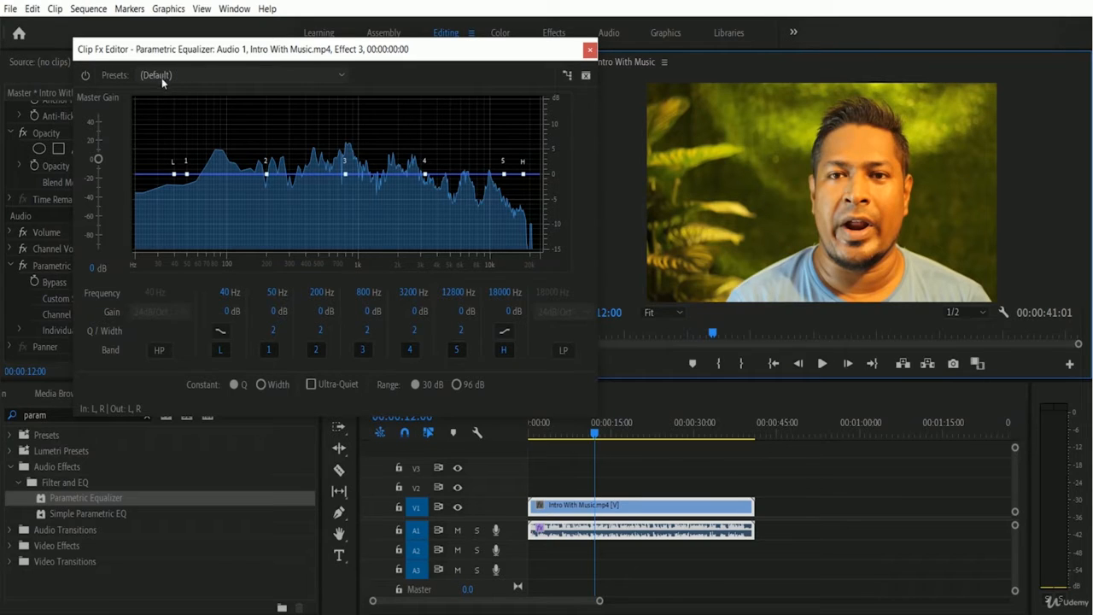
pyautogui.click(321, 77)
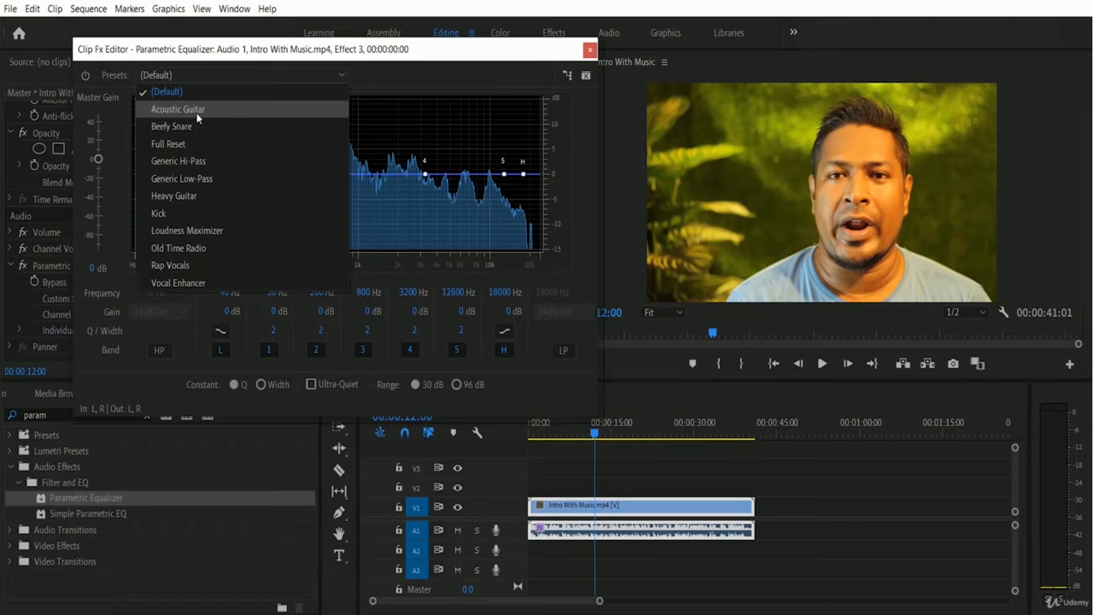
pyautogui.click(376, 72)
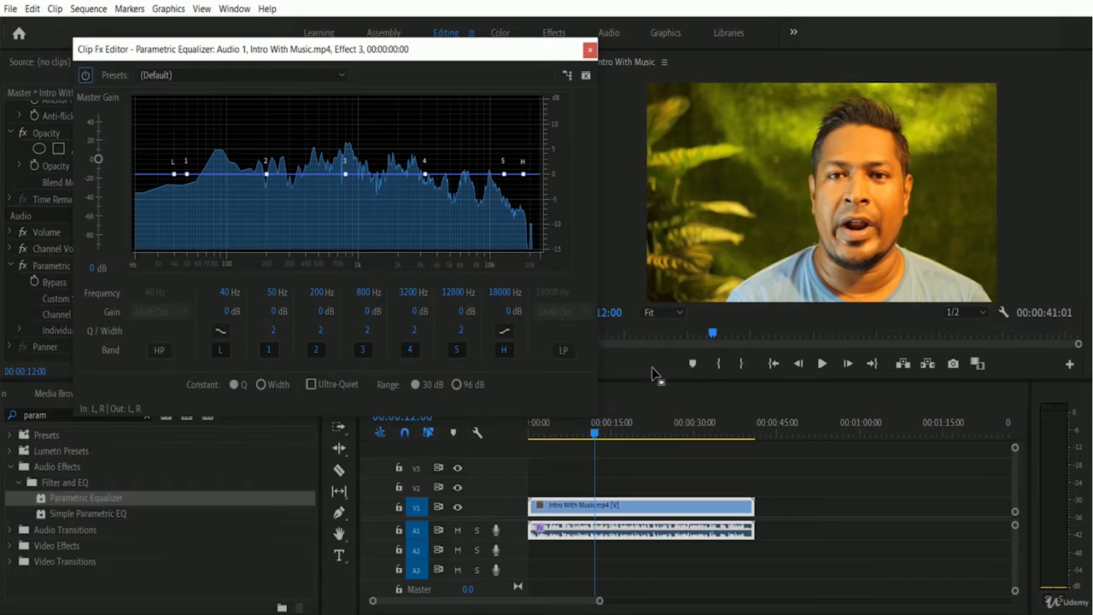
# Return the playhead to the start of the sequence and listen to the clip with the Default preset
pyautogui.moveTo(595, 435); pyautogui.dragTo(503, 440)
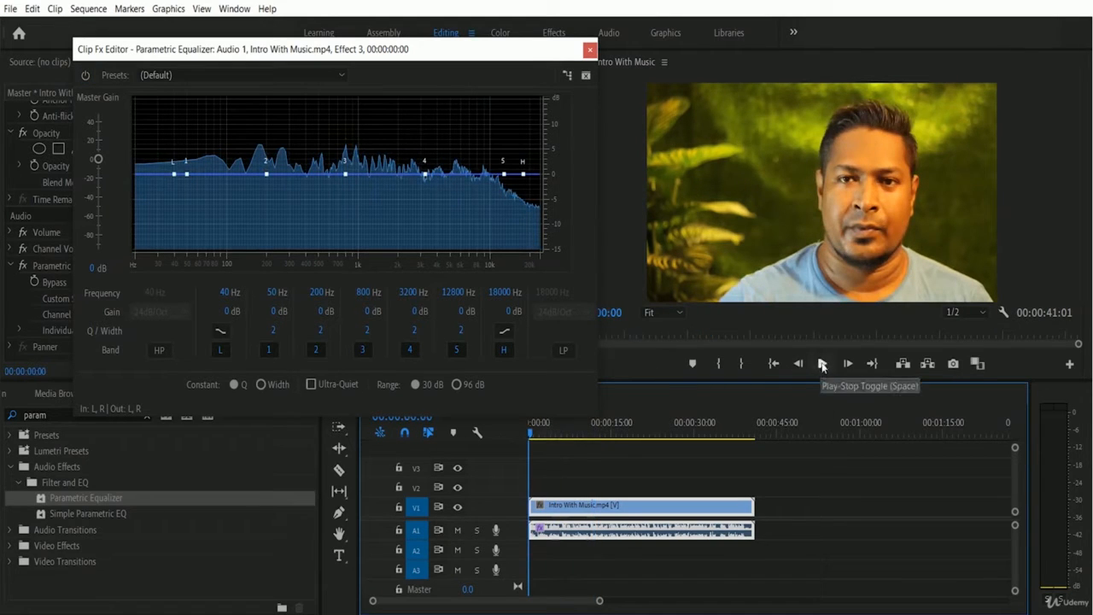
pyautogui.click(822, 364)
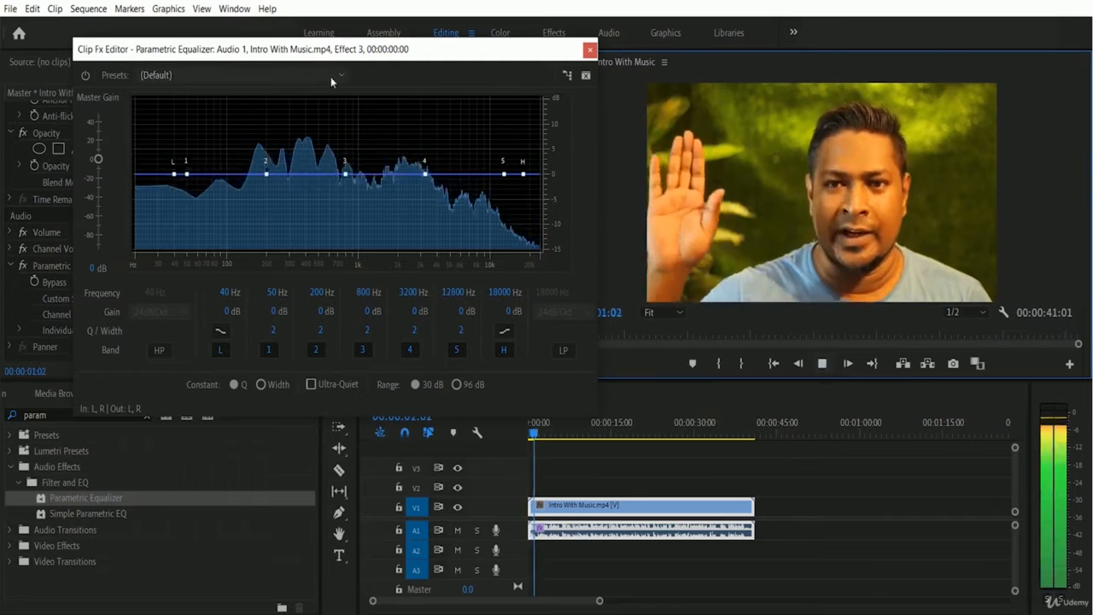
pyautogui.click(818, 366)
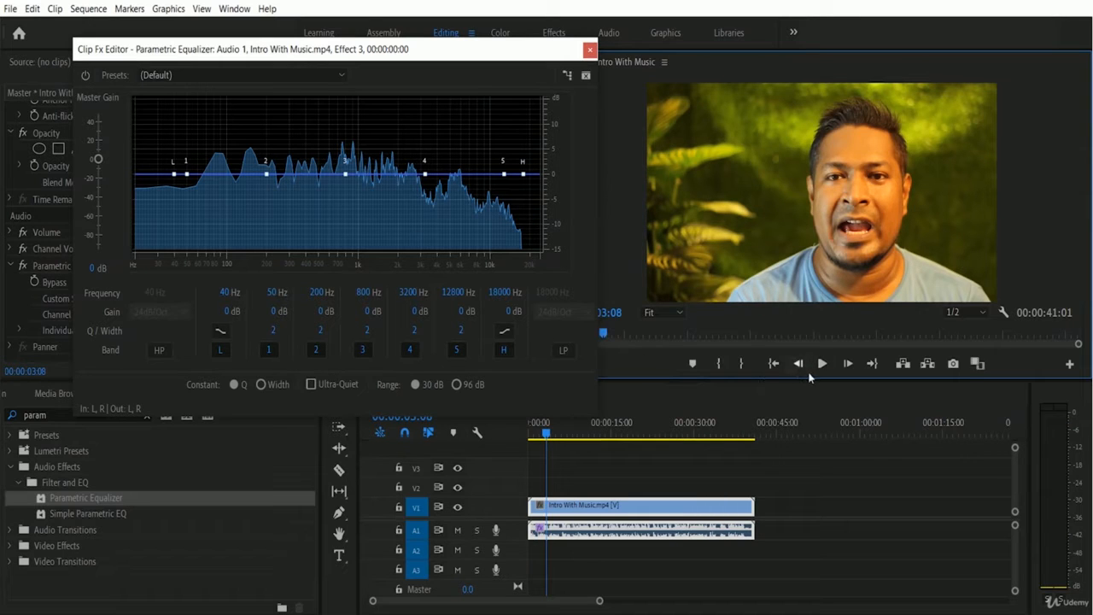
# Resume playback and apply the Acoustic Guitar equalizer preset to hear its effect
pyautogui.click(822, 365)
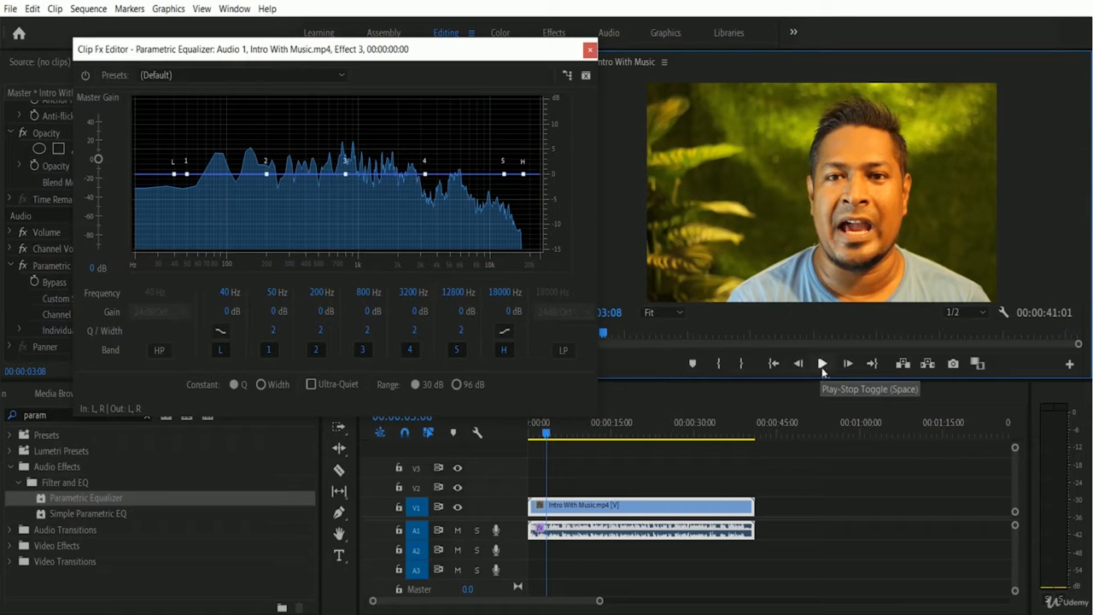
pyautogui.click(277, 75)
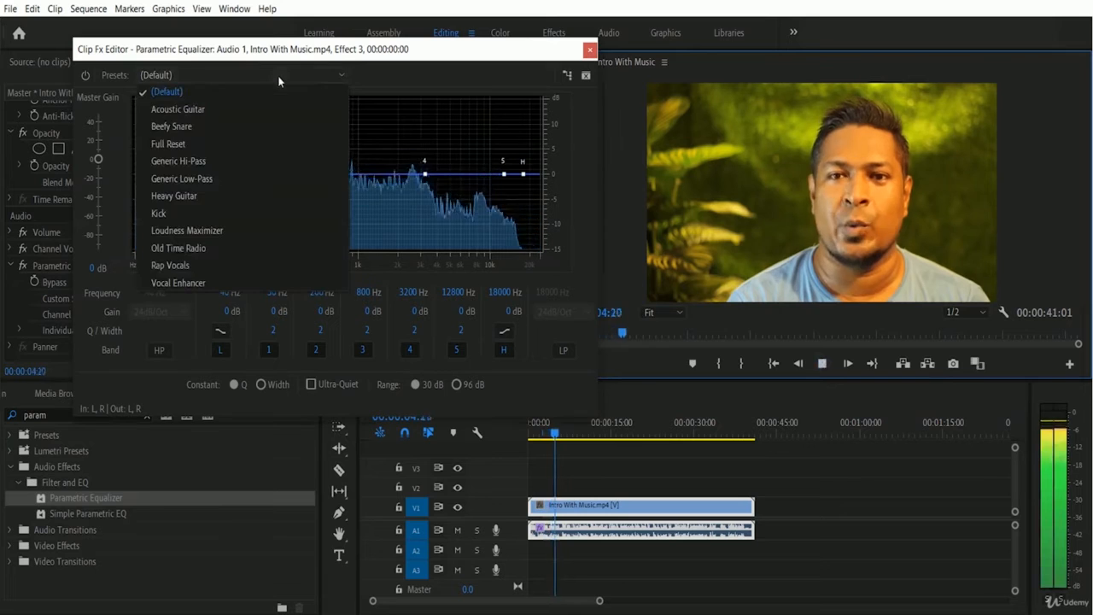
pyautogui.click(227, 109)
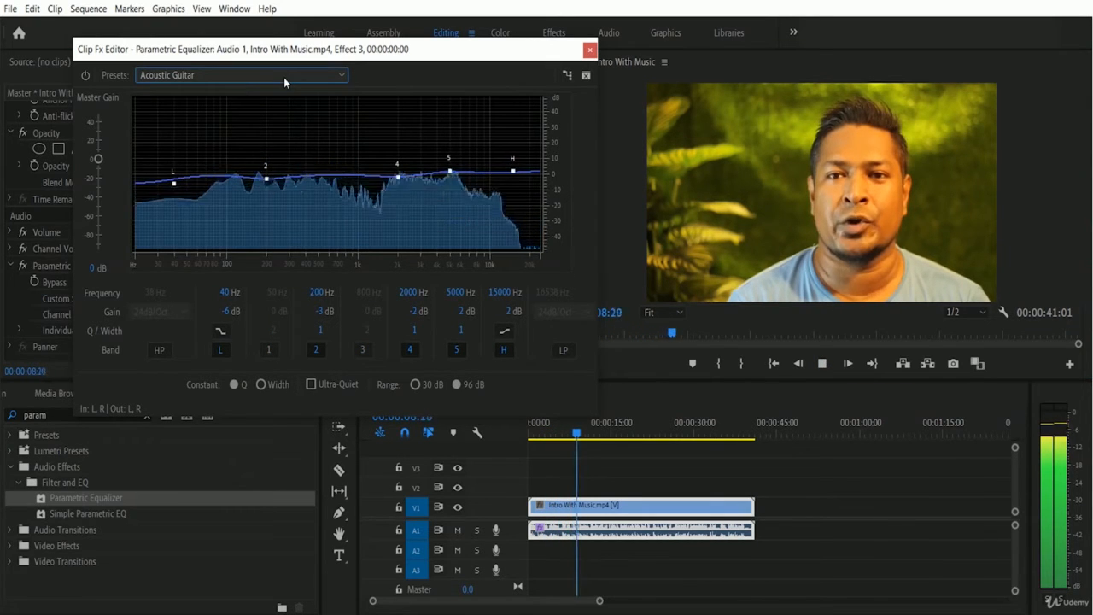
# Switch the equalizer to the Beefy Snare preset during playback, listen to its effect, and stop playback
pyautogui.click(283, 76)
pyautogui.click(195, 125)
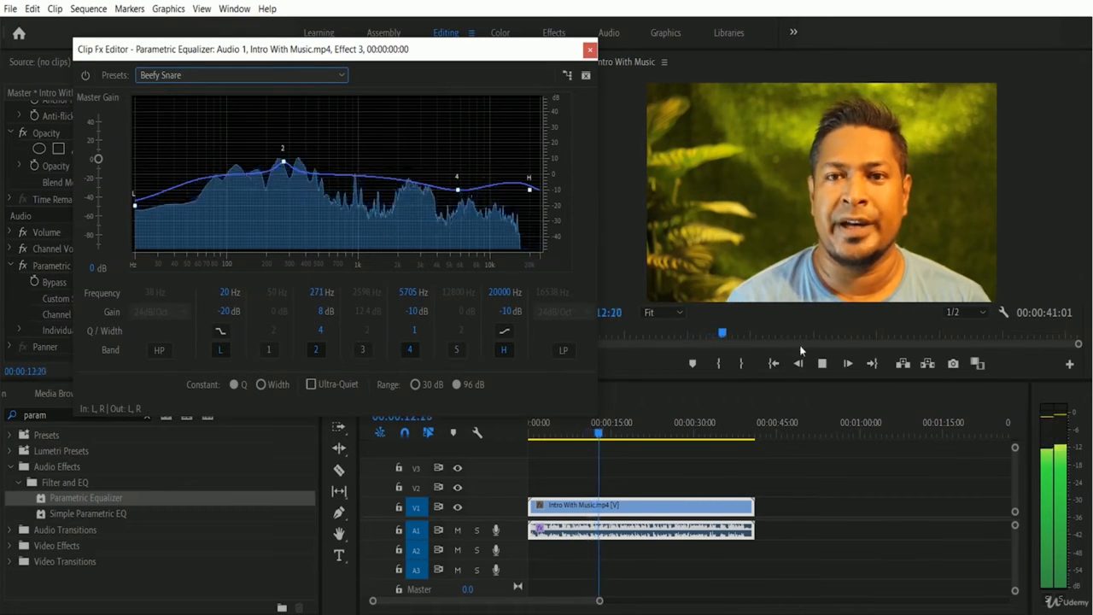
pyautogui.click(819, 364)
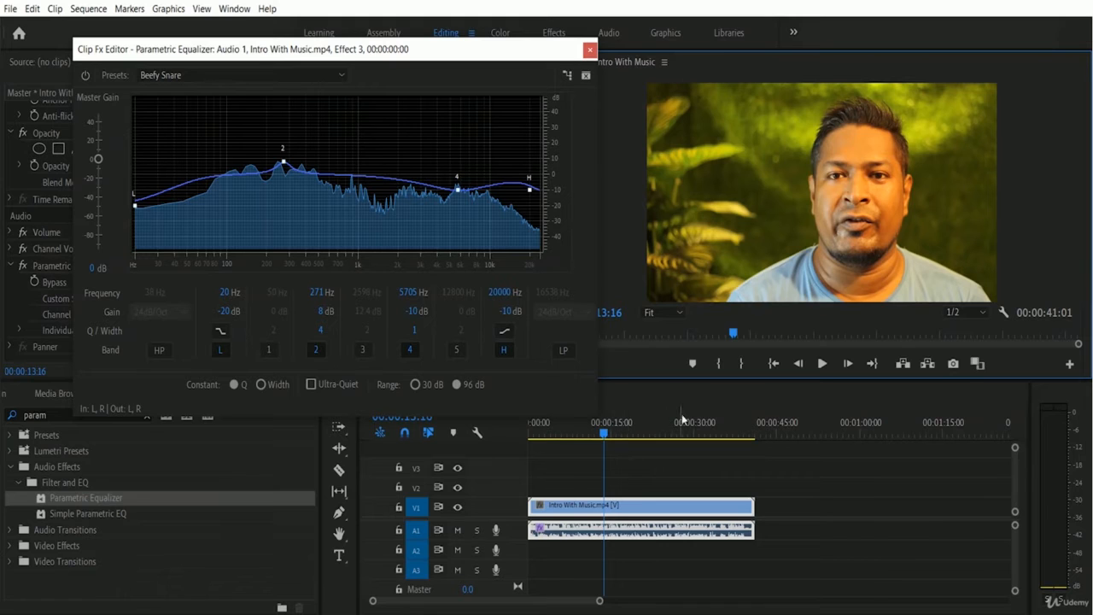
# Reset the equalizer to the Default preset during playback and listen to the clip for comparison
pyautogui.click(822, 365)
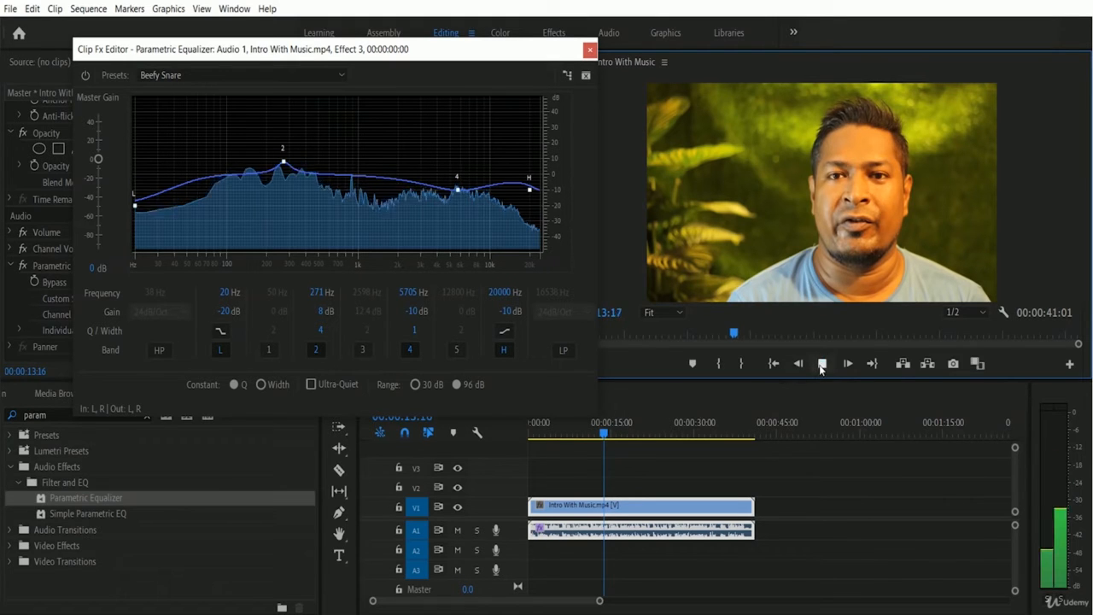
pyautogui.click(341, 75)
pyautogui.click(270, 92)
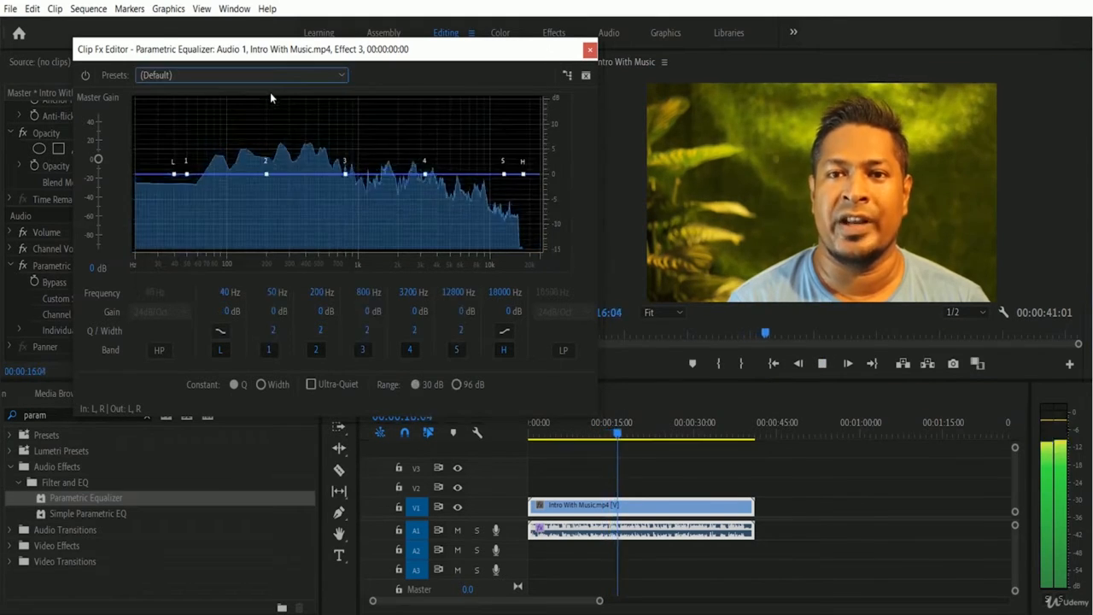
pyautogui.click(822, 363)
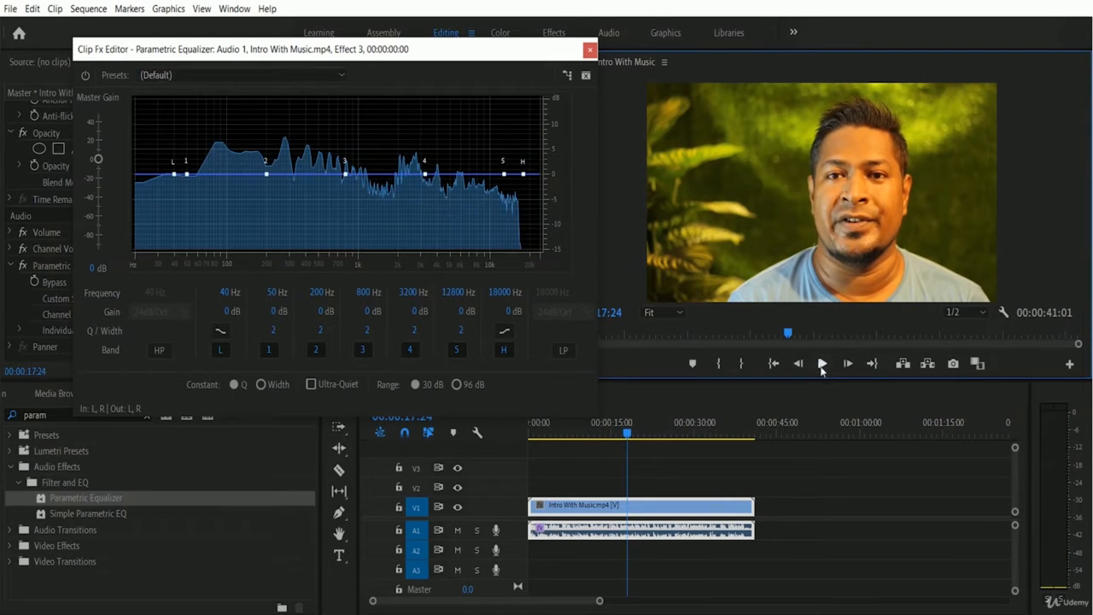
pyautogui.click(823, 365)
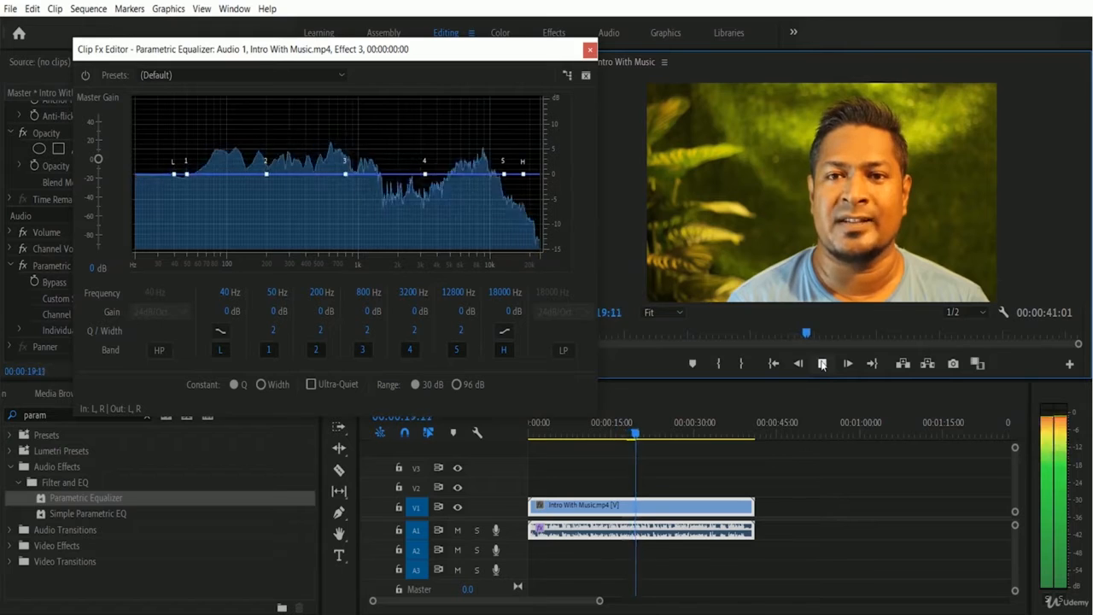
pyautogui.click(822, 364)
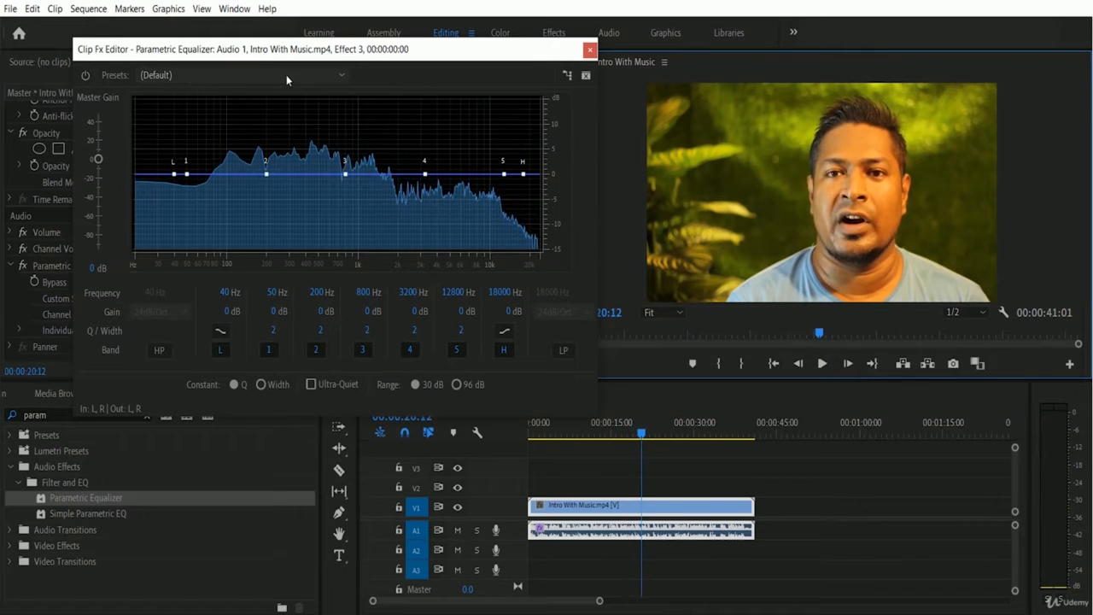
# Apply the Beefy Snare equalizer preset, listen to the clip with it, and stop playback
pyautogui.click(286, 74)
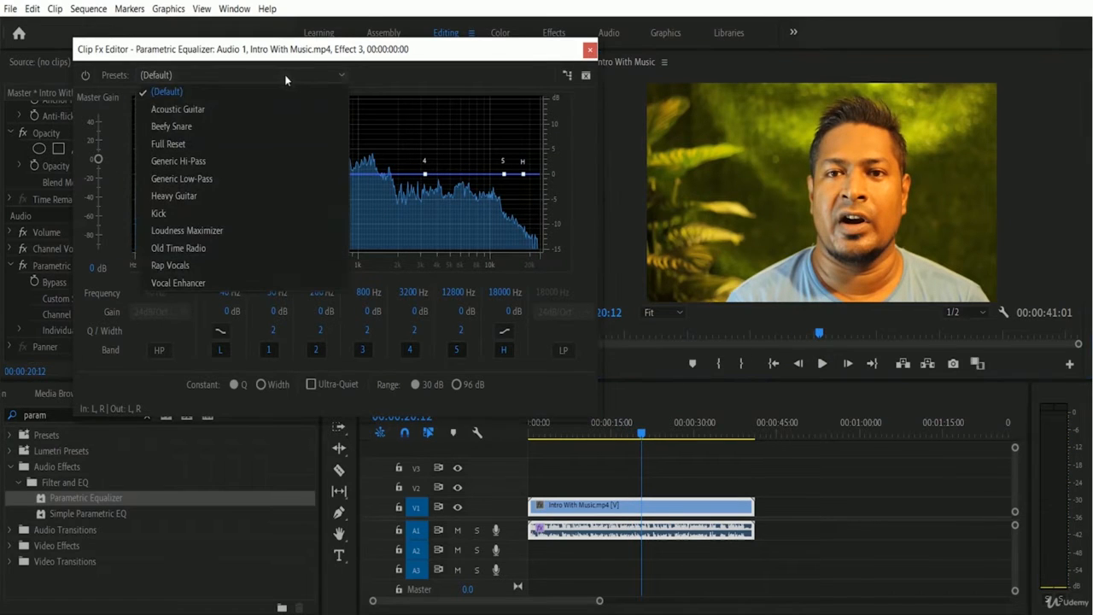
pyautogui.click(213, 128)
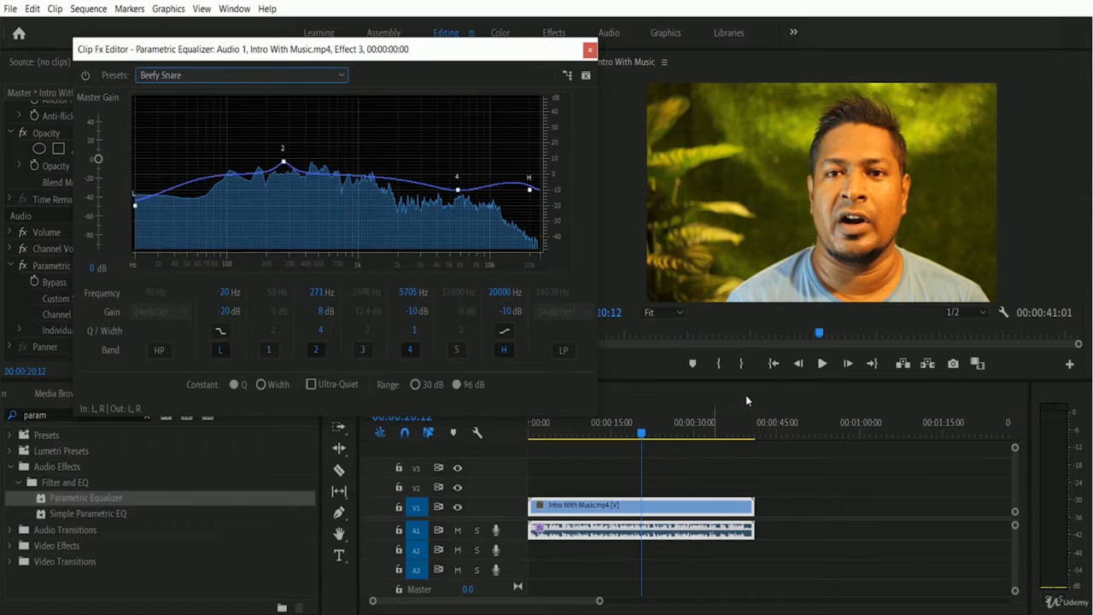
pyautogui.click(823, 364)
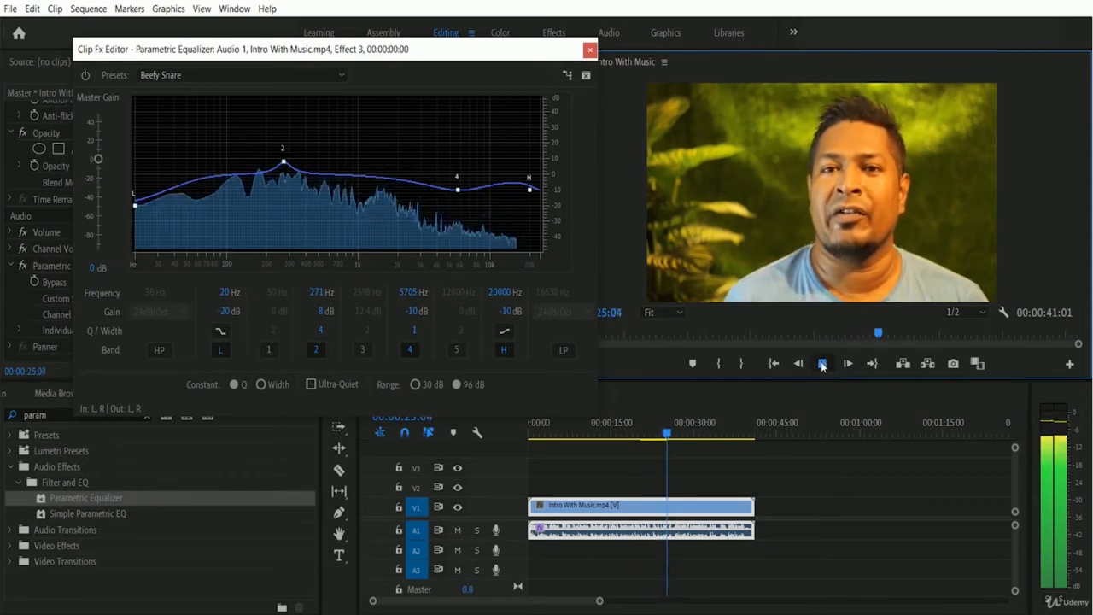
pyautogui.click(821, 365)
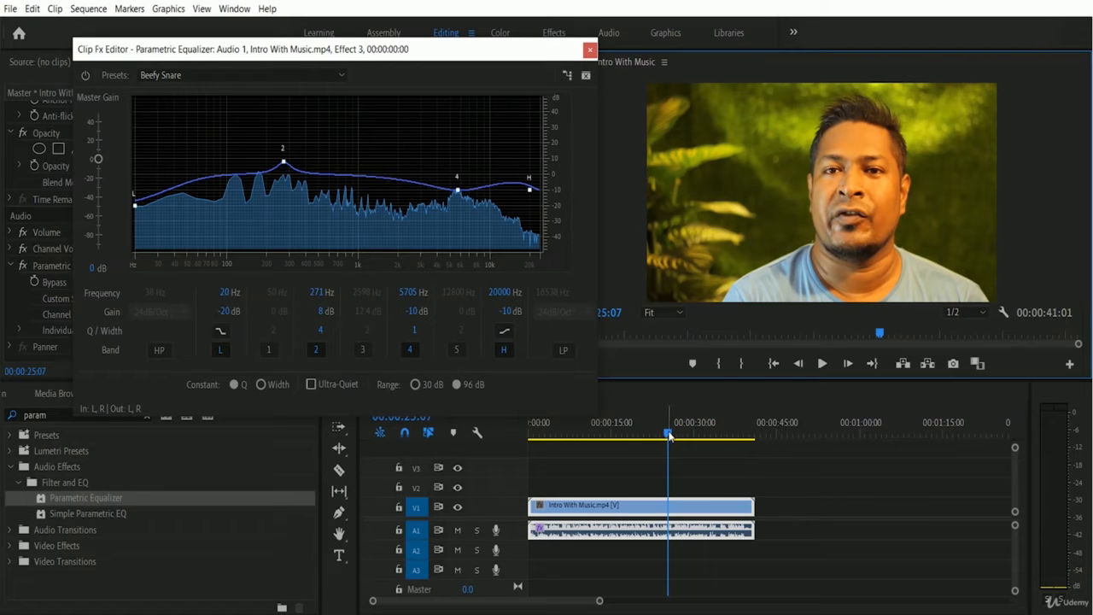
# Play the sequence from its start and switch the equalizer to the Generic Hi-Pass preset during playback
pyautogui.moveTo(668, 434); pyautogui.dragTo(506, 431)
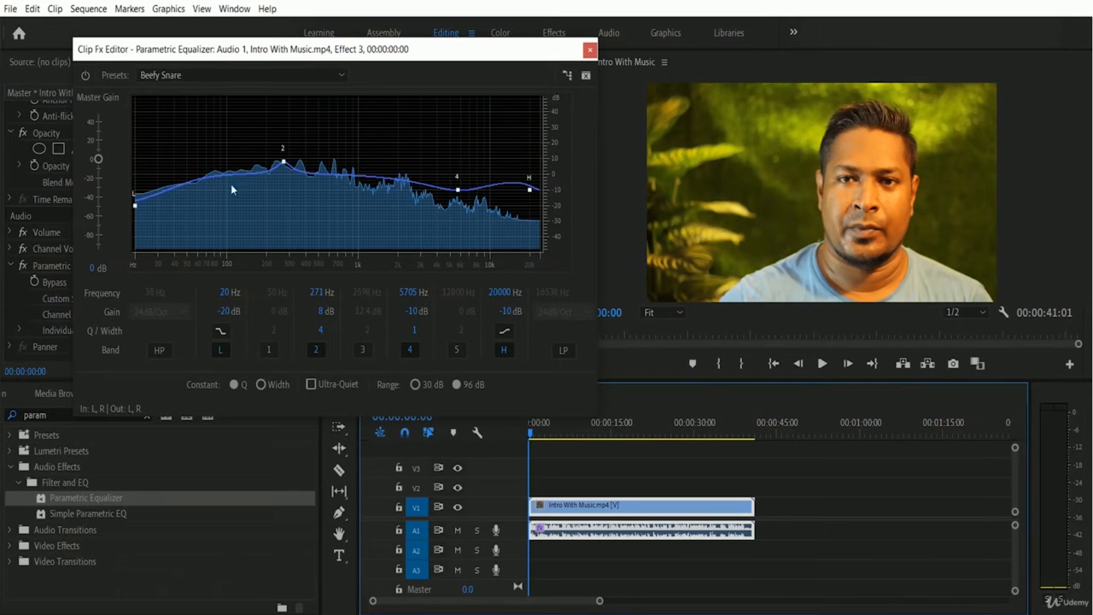
pyautogui.click(823, 363)
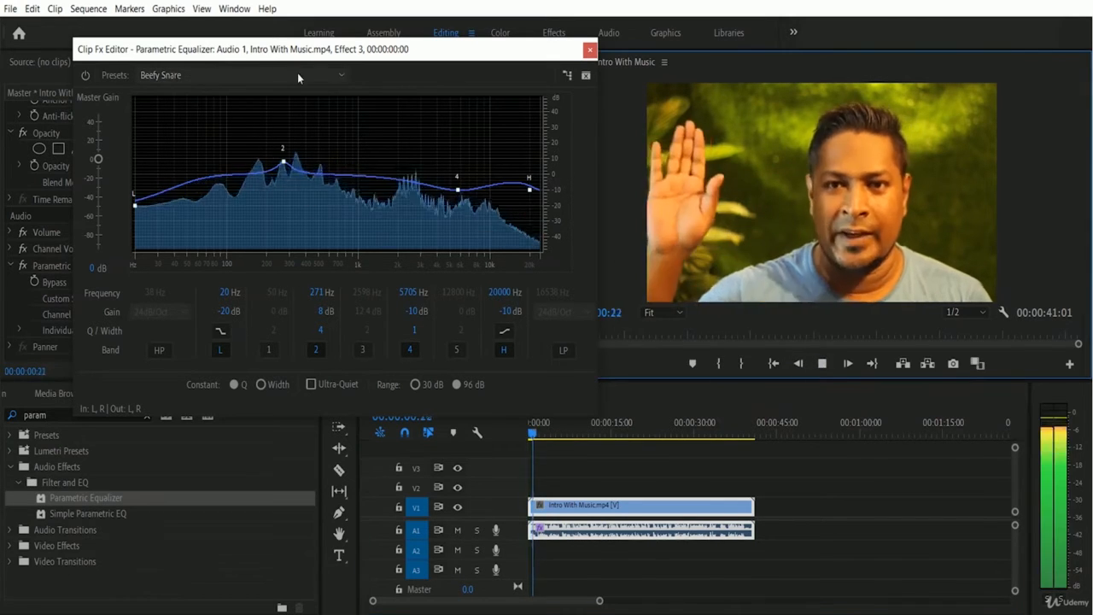
pyautogui.click(297, 74)
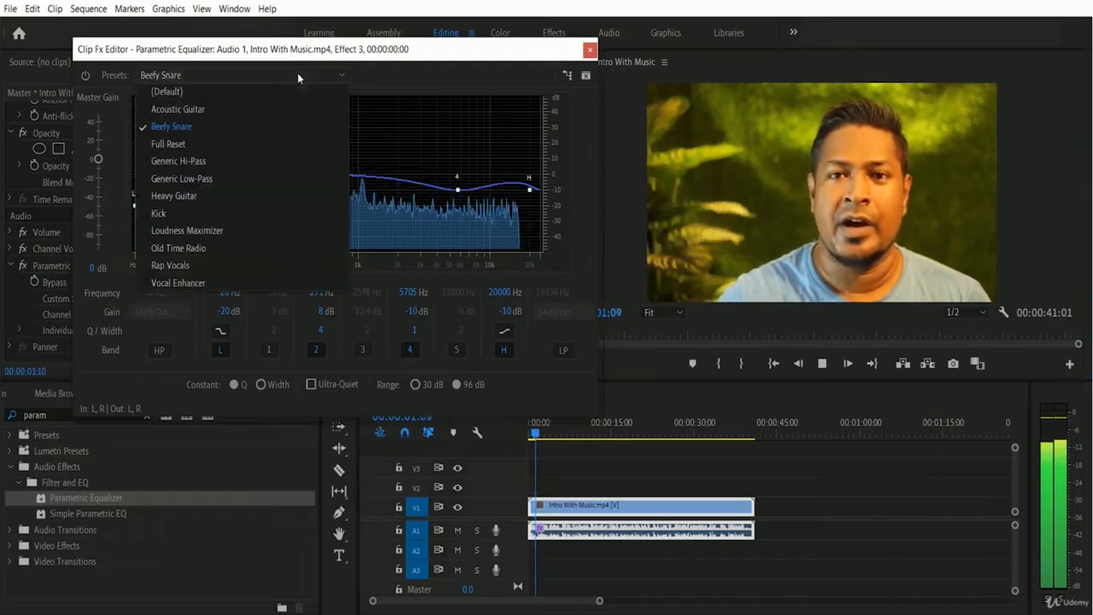
pyautogui.click(199, 161)
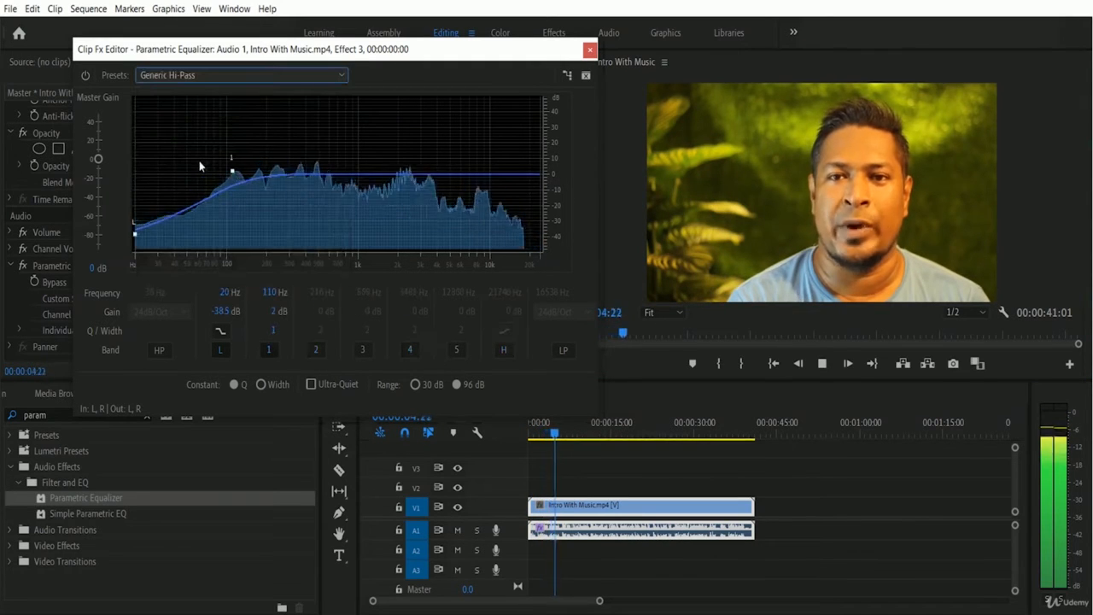
# Audition the Heavy Guitar and Kick equalizer presets one after the other during playback
pyautogui.click(259, 77)
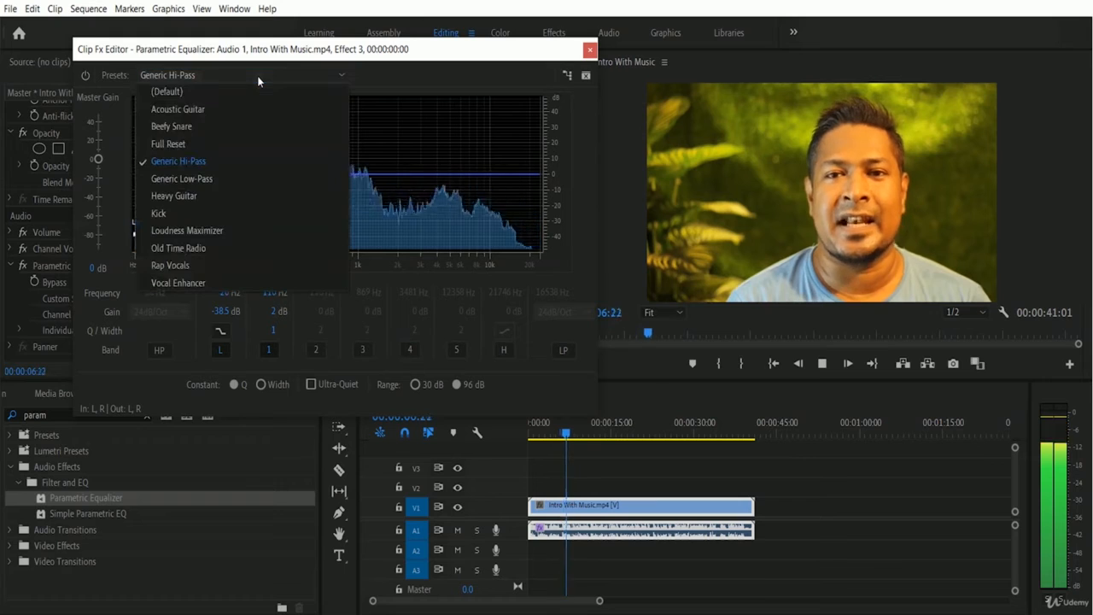
pyautogui.click(209, 194)
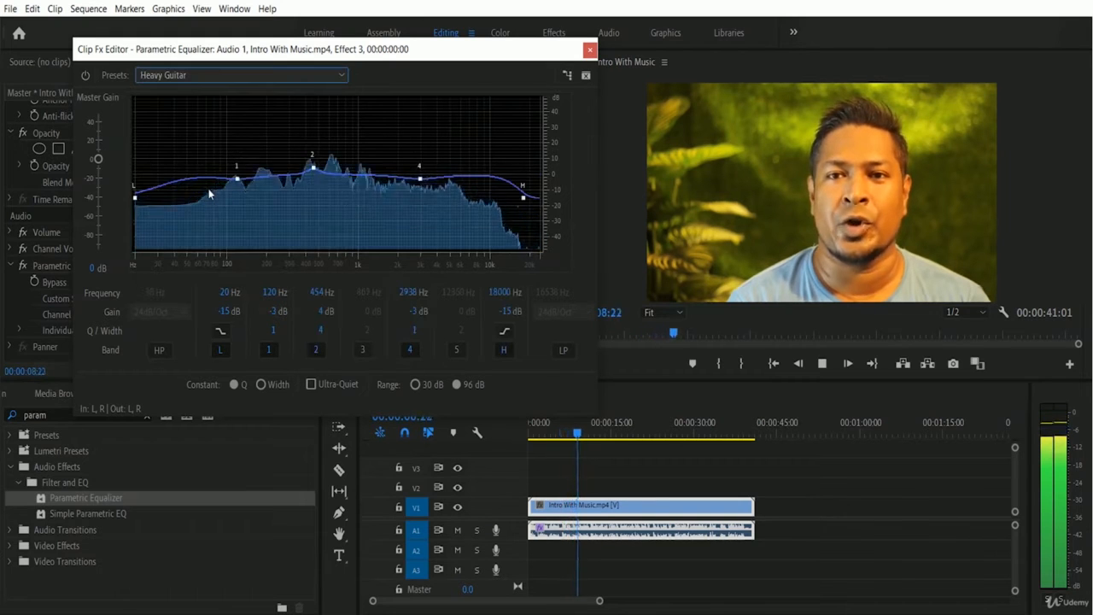
pyautogui.click(240, 76)
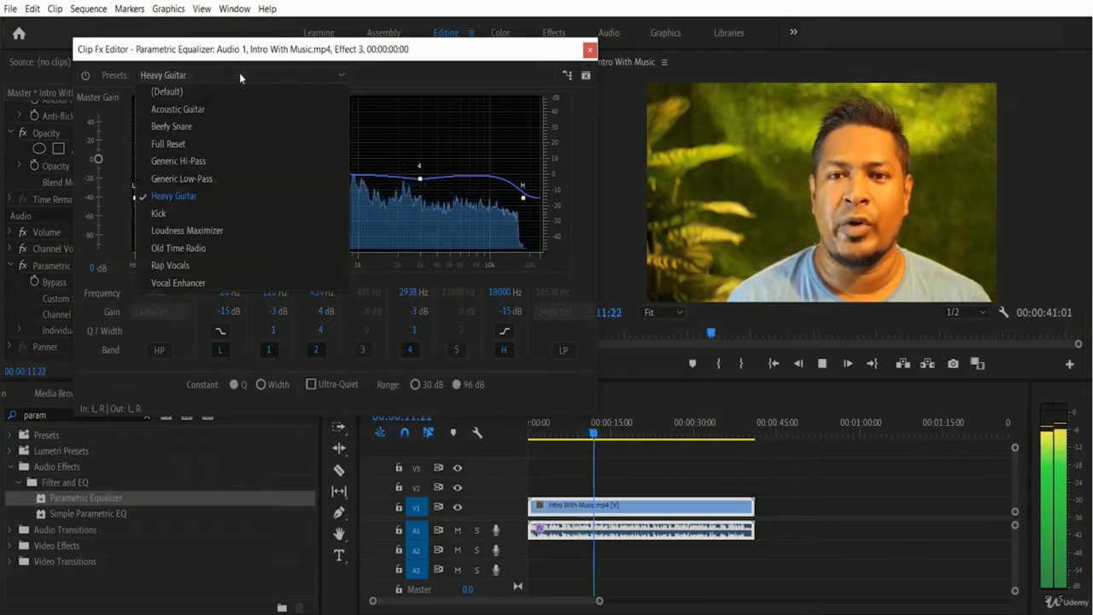
pyautogui.click(175, 215)
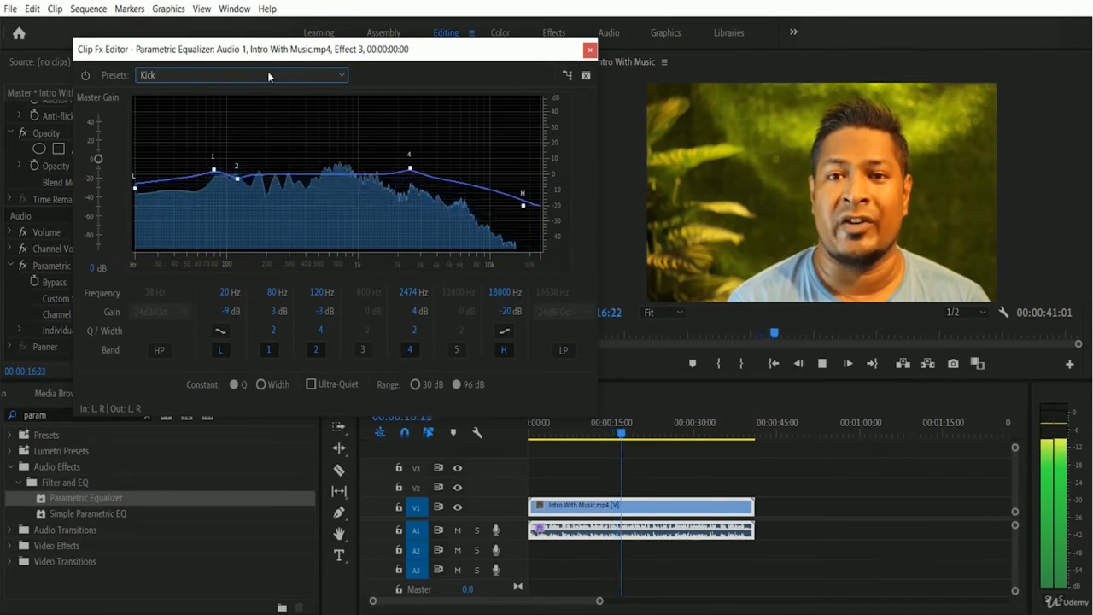
# Audition the Loudness Maximizer and Old Time Radio equalizer presets in turn while the clip plays
pyautogui.click(265, 74)
pyautogui.click(210, 231)
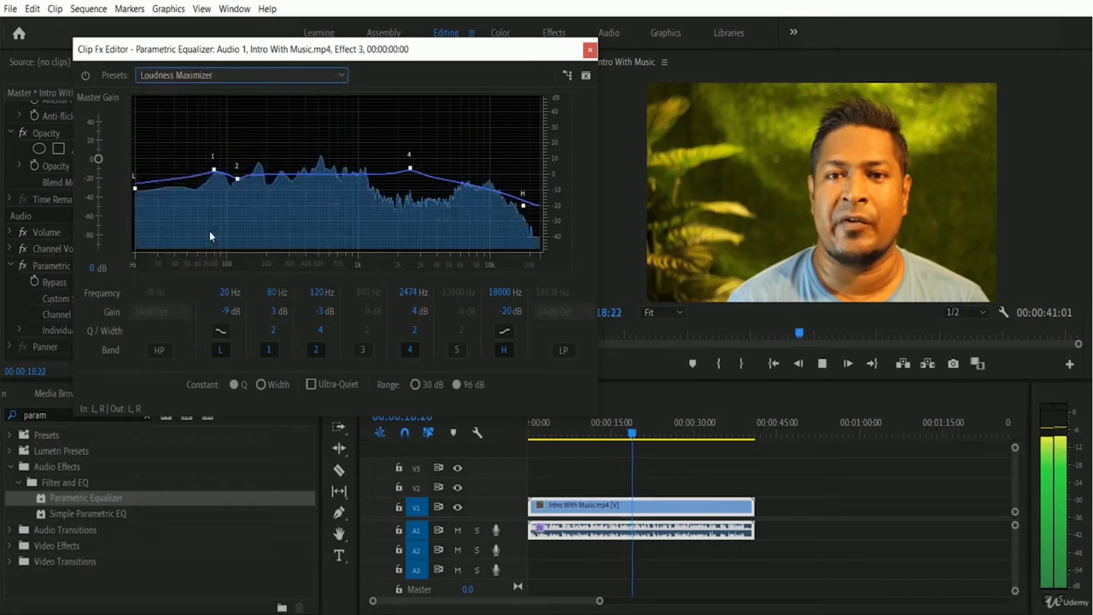
pyautogui.click(288, 74)
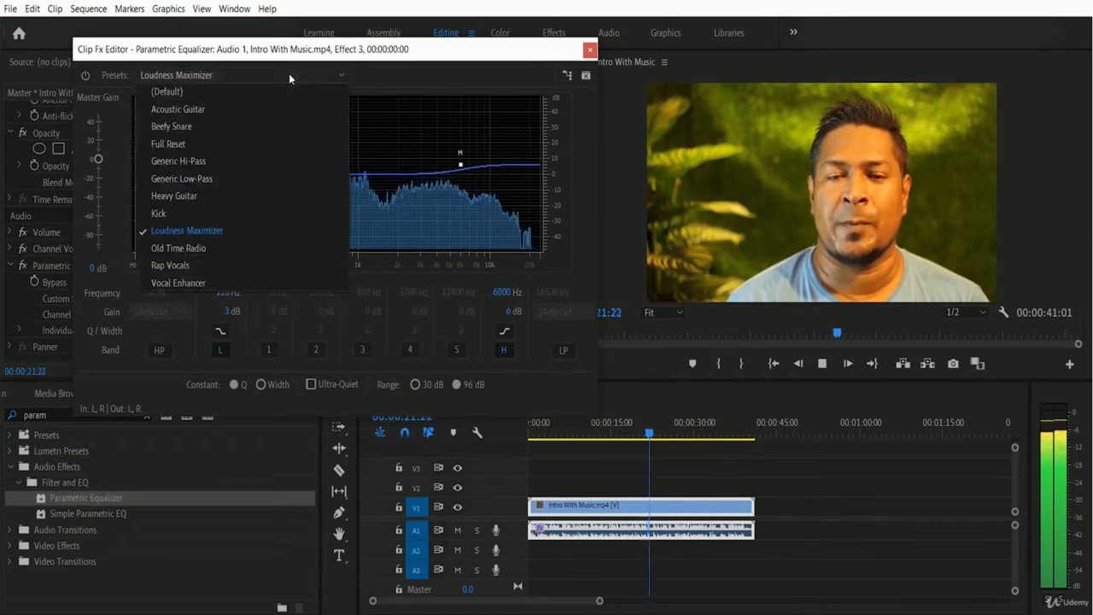
pyautogui.click(219, 248)
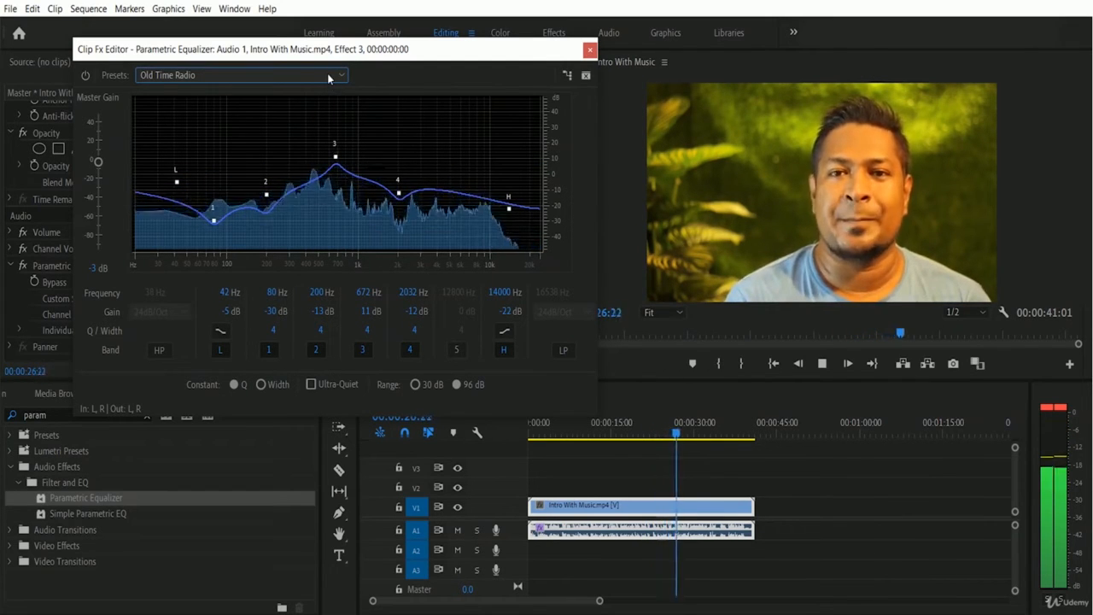
# Audition the Rap Vocals and Vocal Enhancer equalizer presets during playback, and stop the clip
pyautogui.click(328, 77)
pyautogui.click(233, 261)
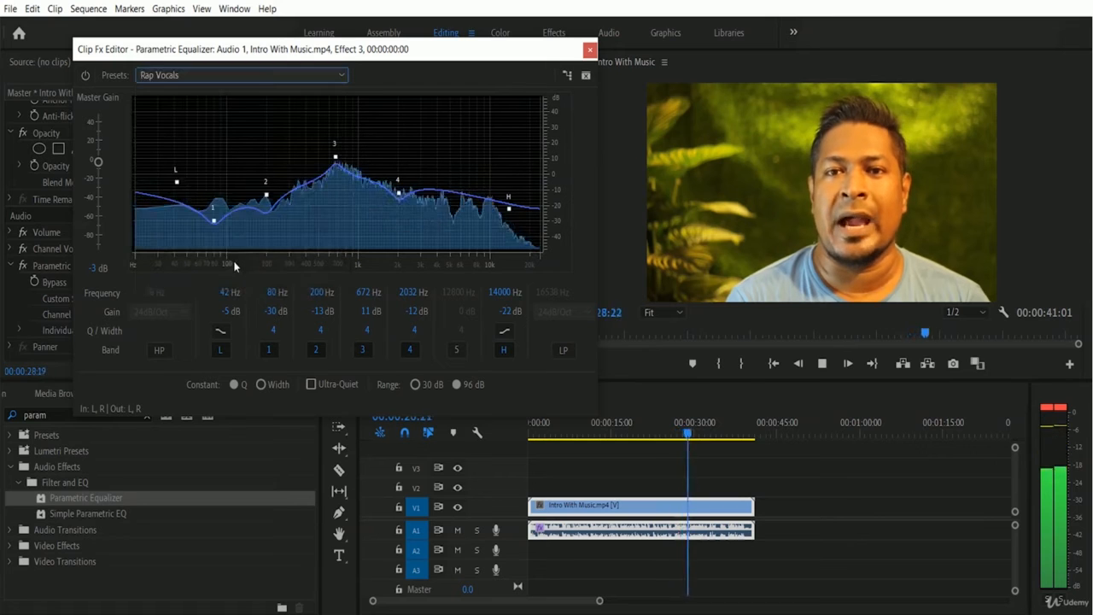
pyautogui.click(307, 75)
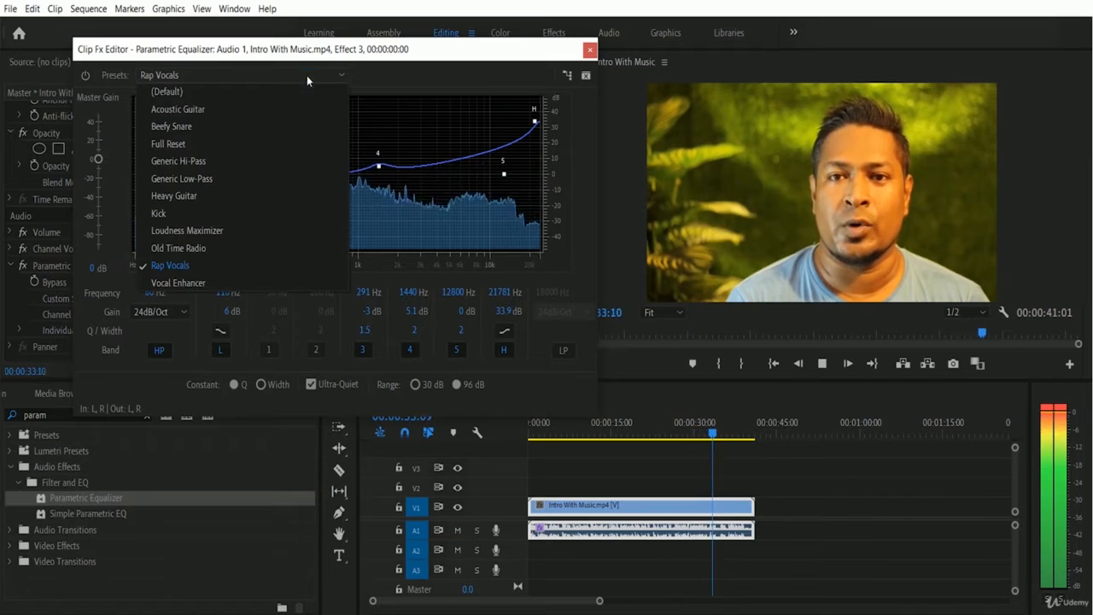
pyautogui.click(238, 280)
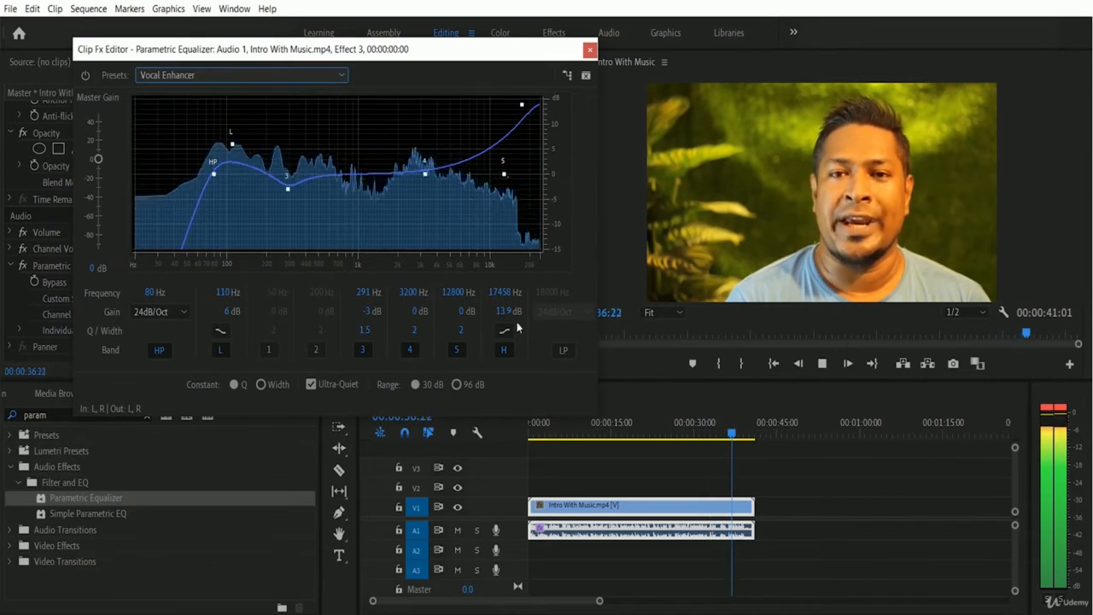
pyautogui.click(821, 364)
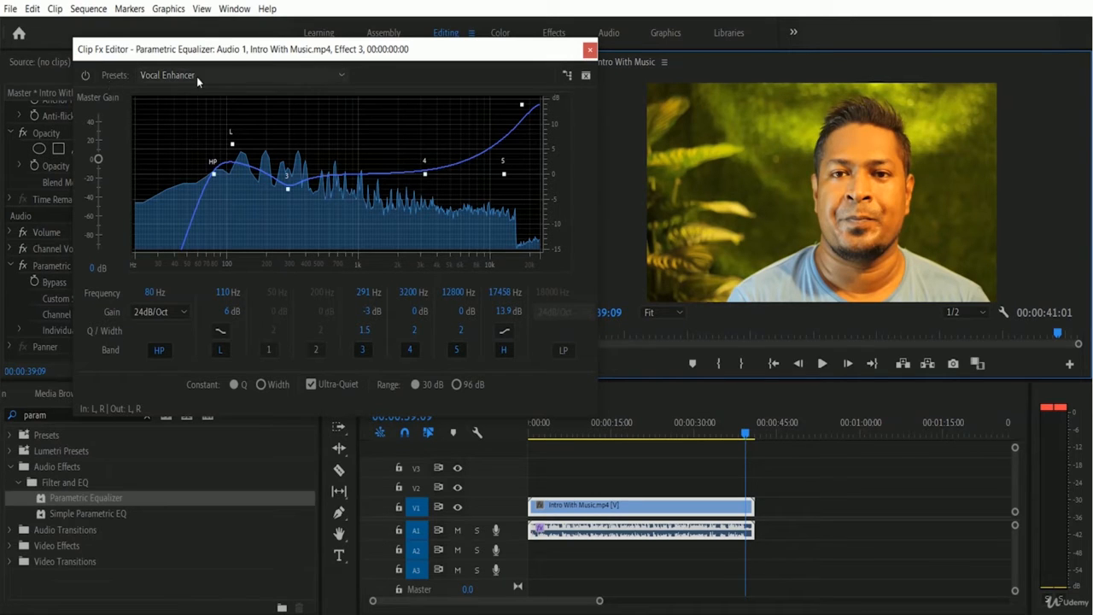
# Apply the Rap Vocals preset, listen to the clip from the 00:00:13:00 mark, and stop playback
pyautogui.click(255, 75)
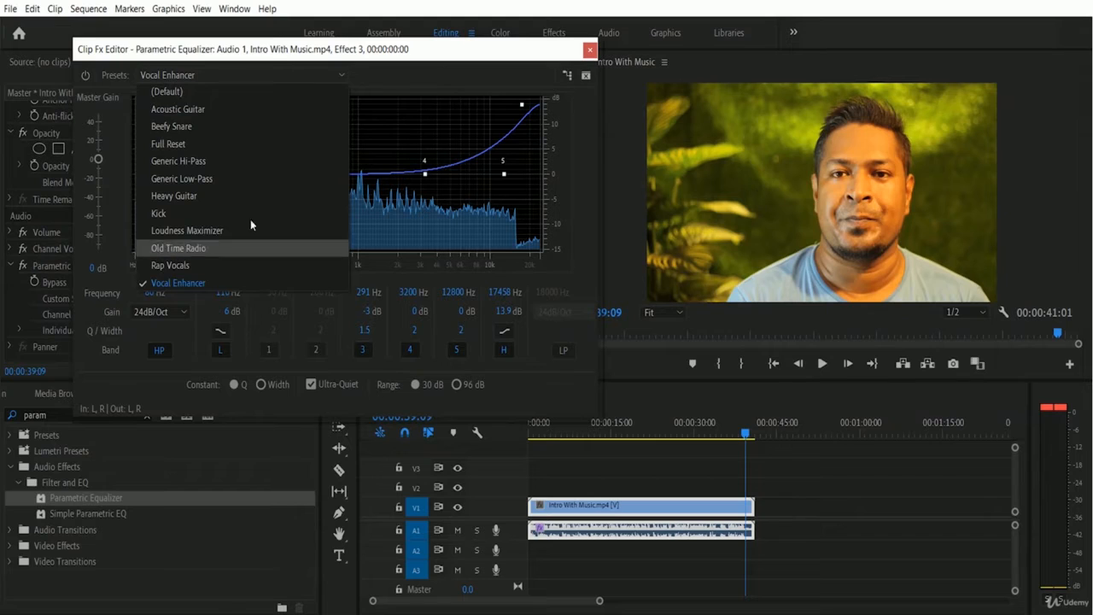
pyautogui.click(196, 265)
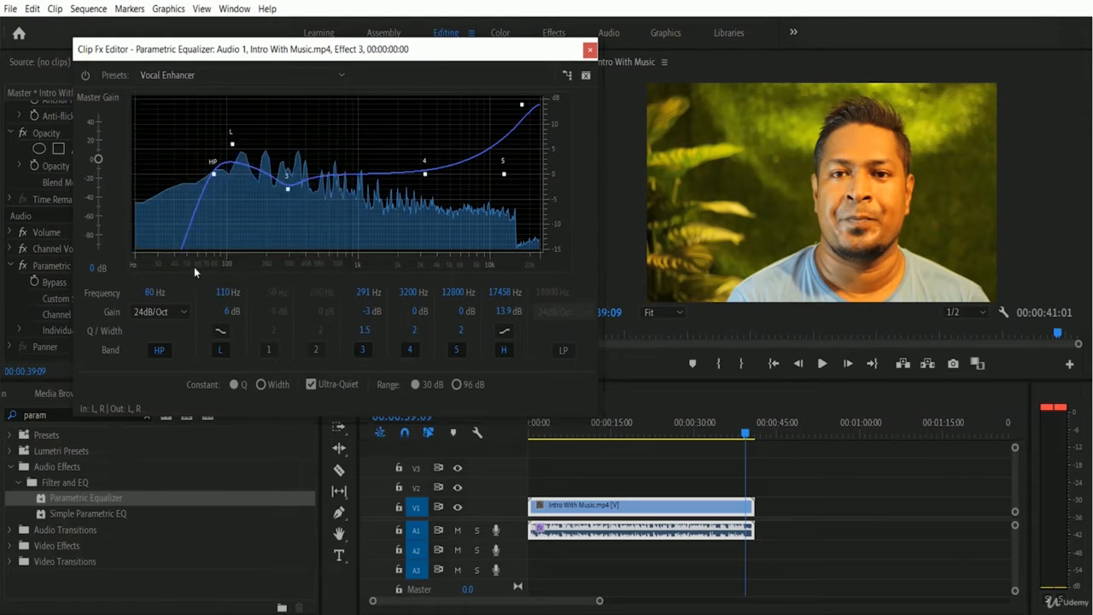
pyautogui.click(600, 423)
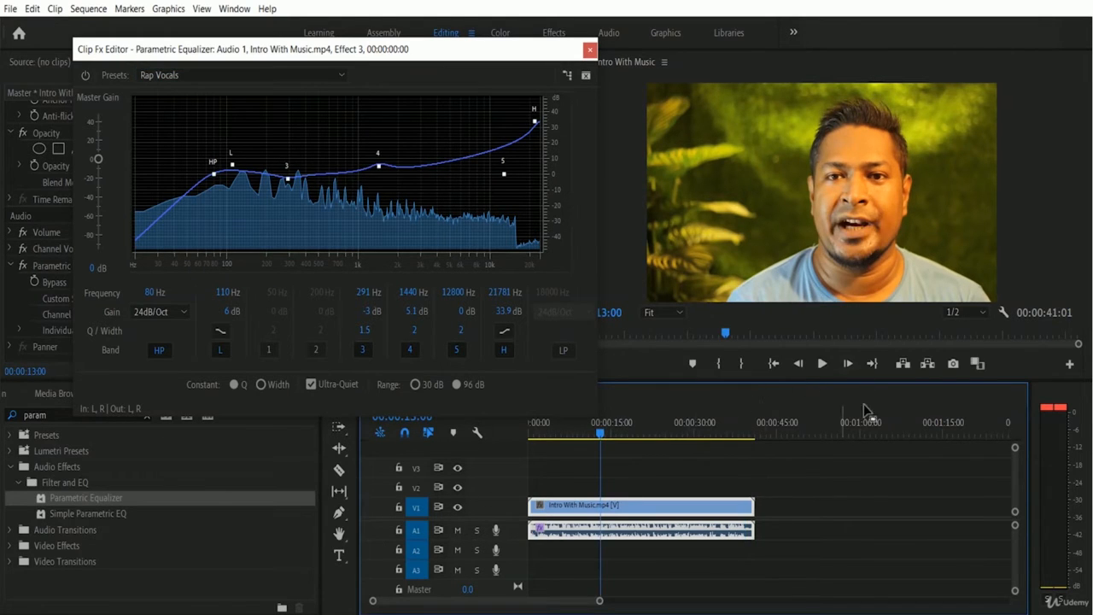
pyautogui.click(823, 364)
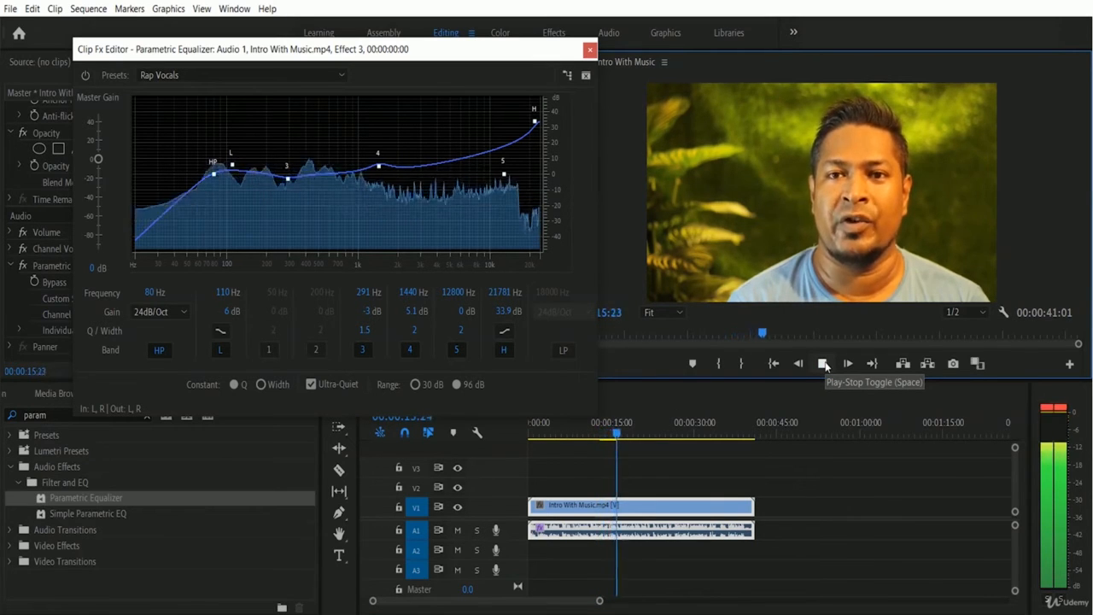
pyautogui.click(822, 364)
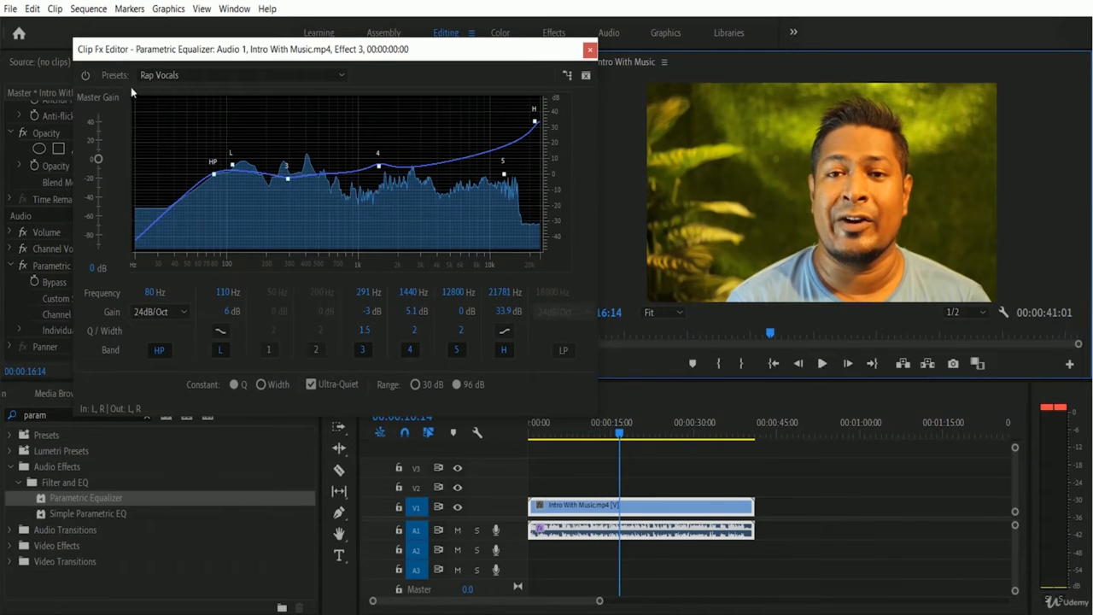
# Set the equalizer back to the Default preset, play the clip for comparison, and stop playback
pyautogui.click(219, 77)
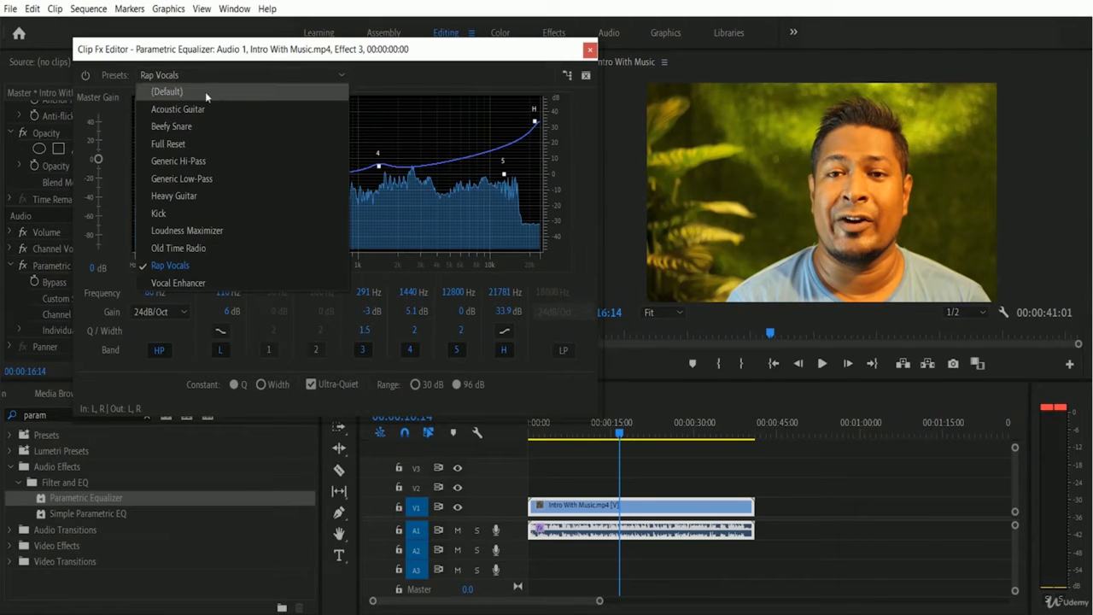
pyautogui.click(205, 92)
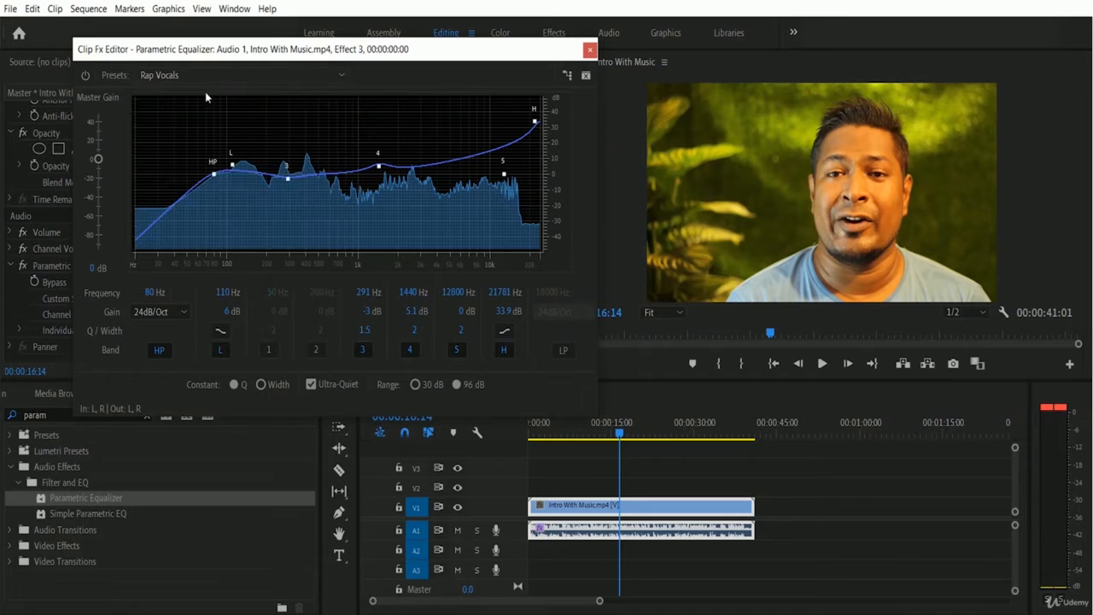
pyautogui.click(827, 364)
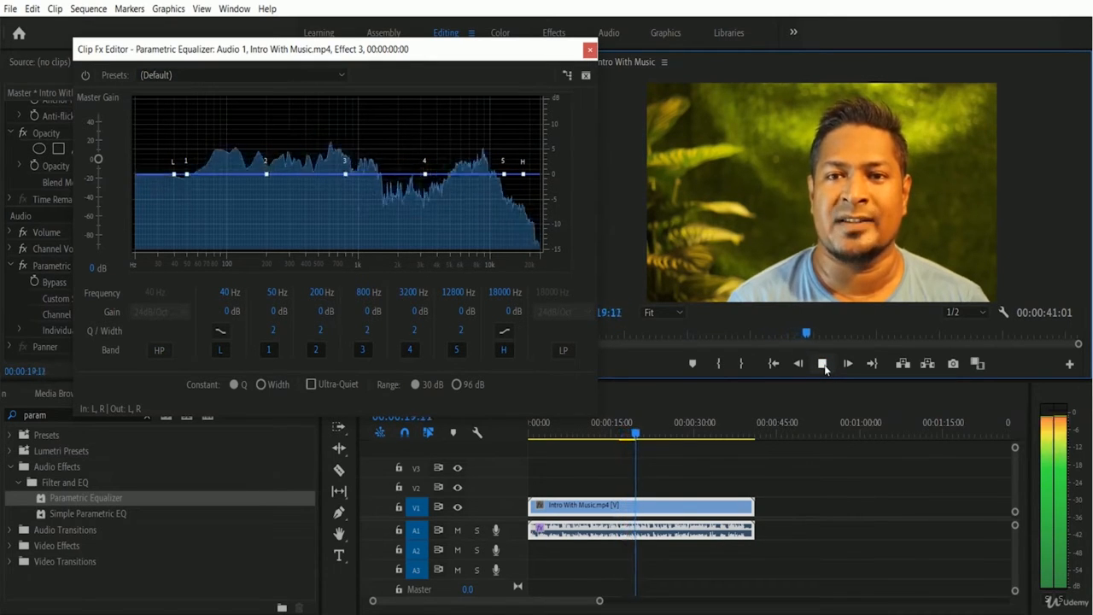
pyautogui.click(823, 364)
# Reapply the Rap Vocals preset, listen to the clip again from the current position, and stop playback
pyautogui.click(221, 81)
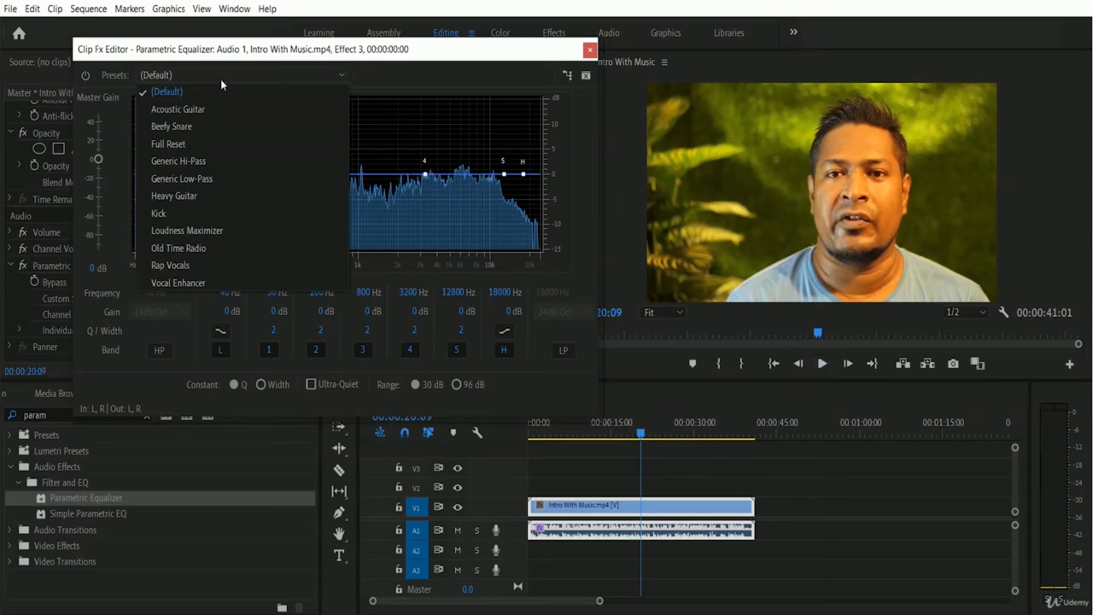
pyautogui.click(250, 264)
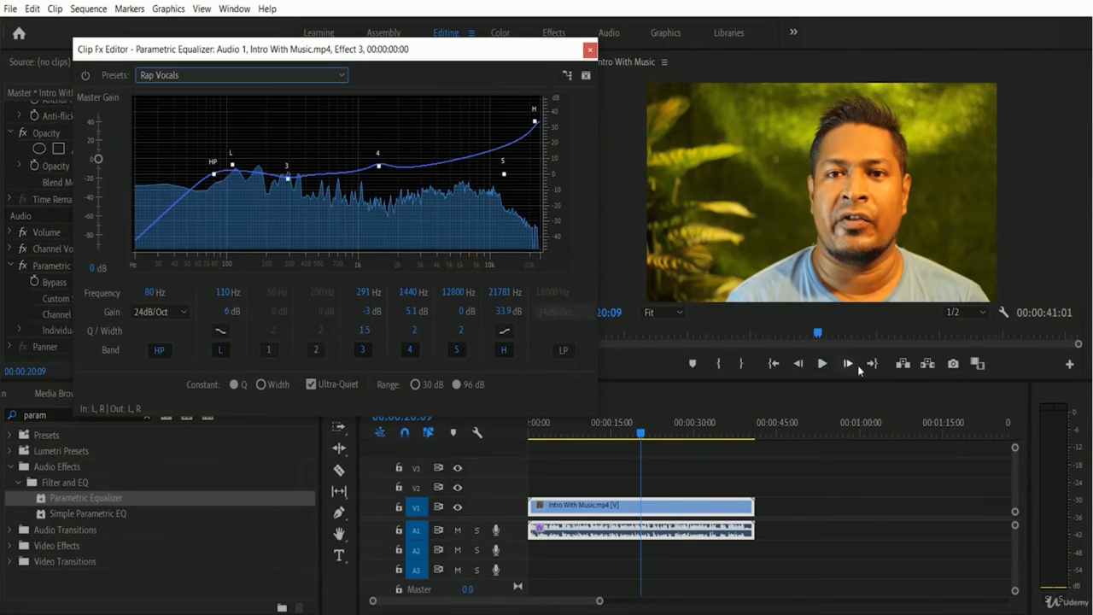
pyautogui.click(823, 365)
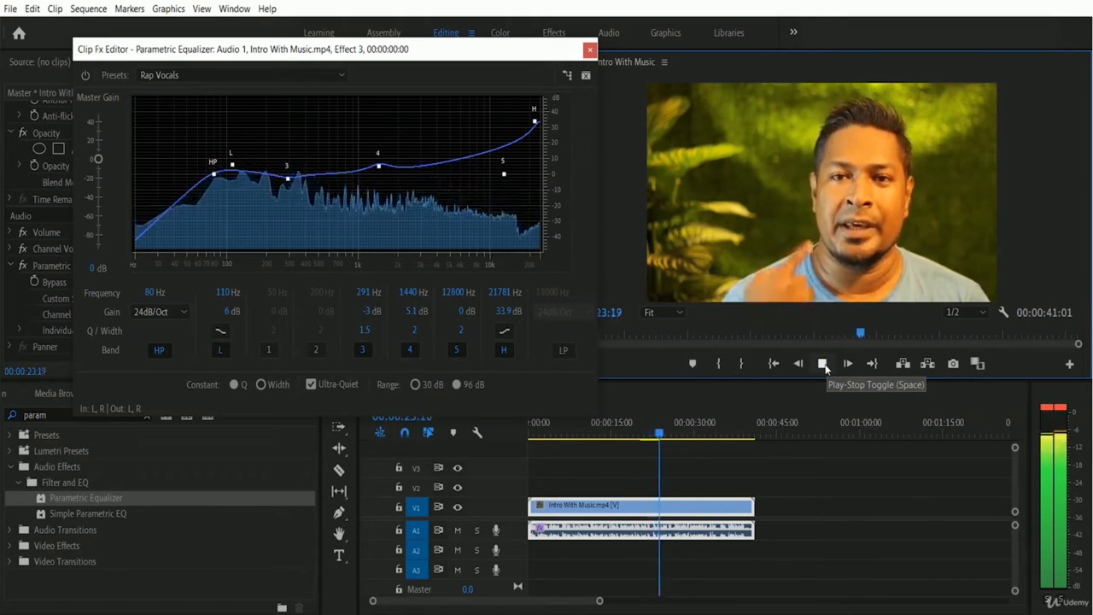
pyautogui.click(823, 364)
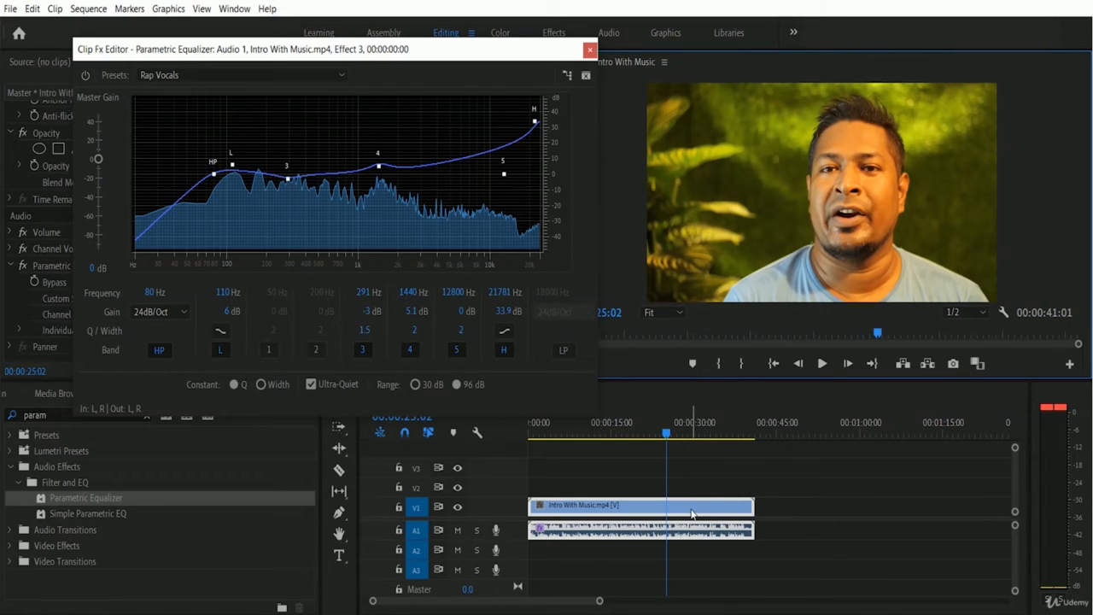
# Close the equalizer editor and delete the Parametric Equalizer effect from the clip
pyautogui.click(589, 49)
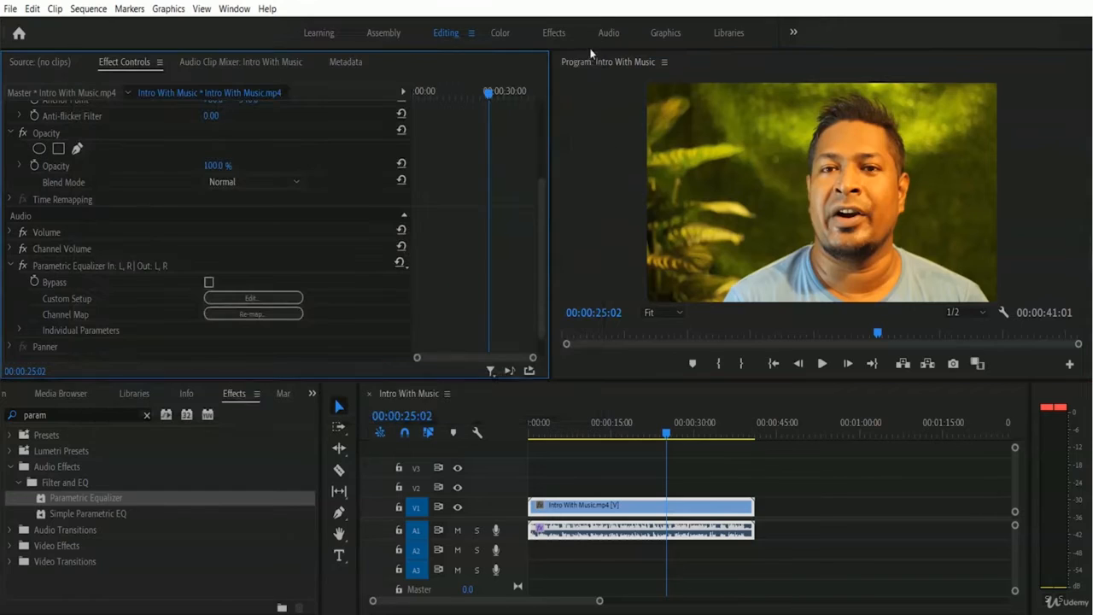
pyautogui.click(56, 268)
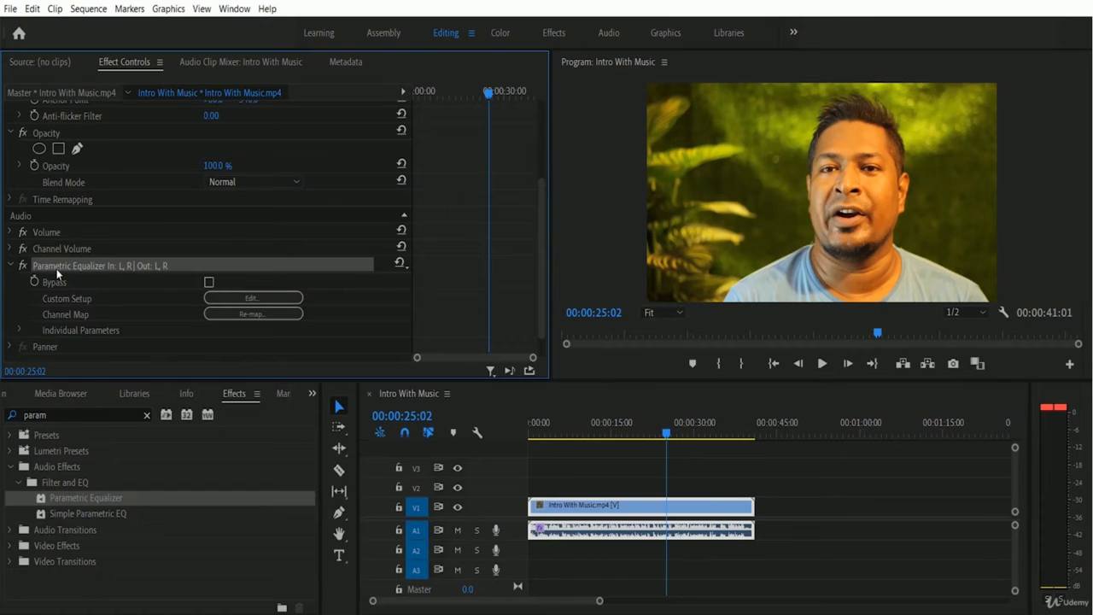
pyautogui.press('Delete')
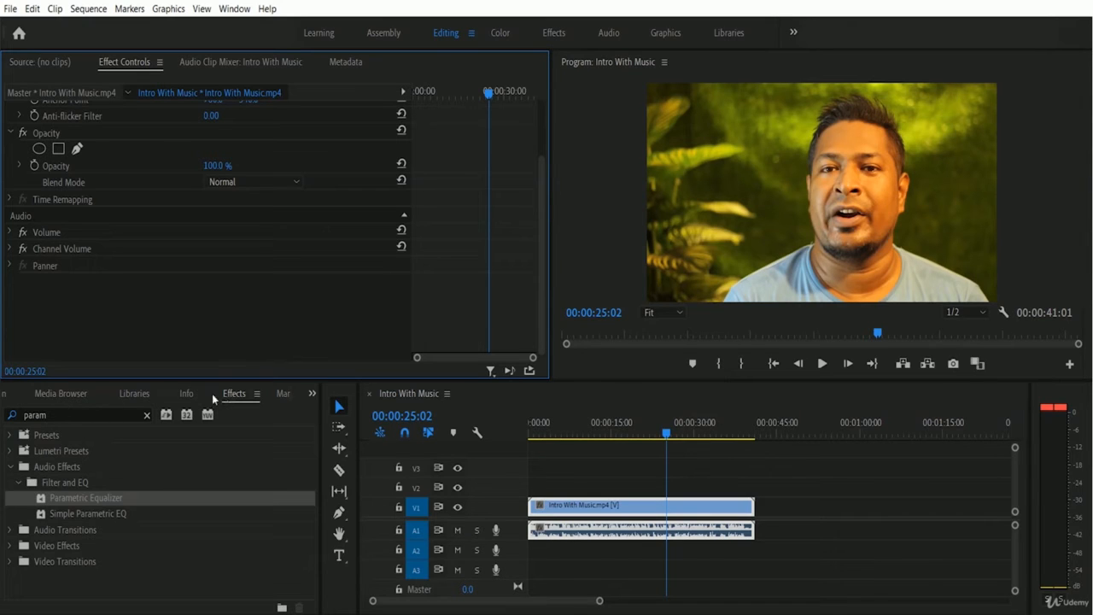
# Search the effects for "bass" and apply the Bass audio effect to the Intro With Music clip's audio
pyautogui.click(62, 415)
pyautogui.moveTo(61, 415); pyautogui.dragTo(5, 415)
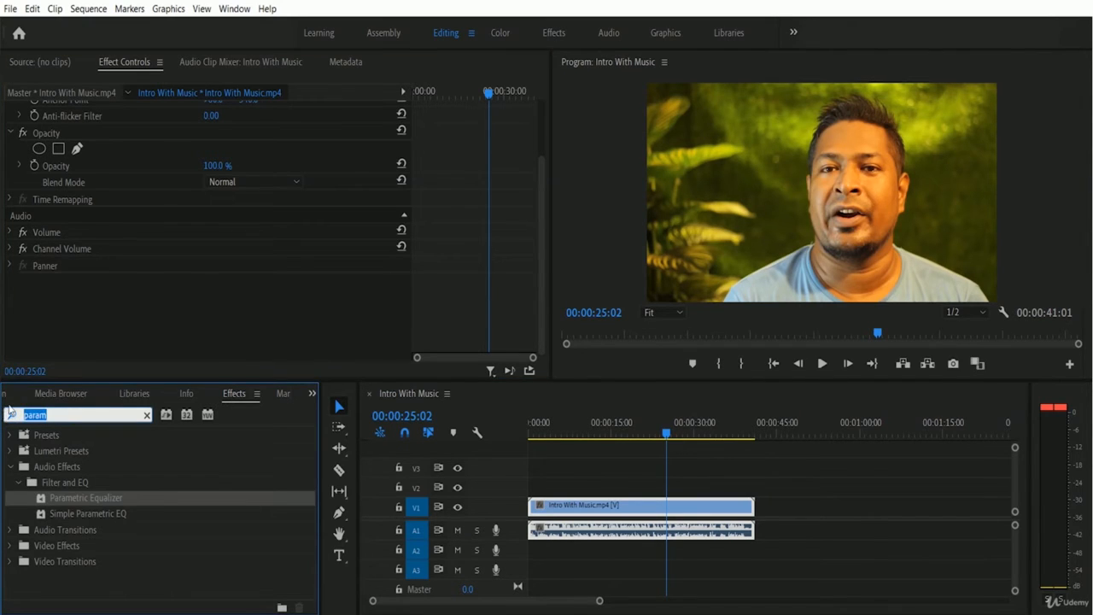
pyautogui.write('bass')
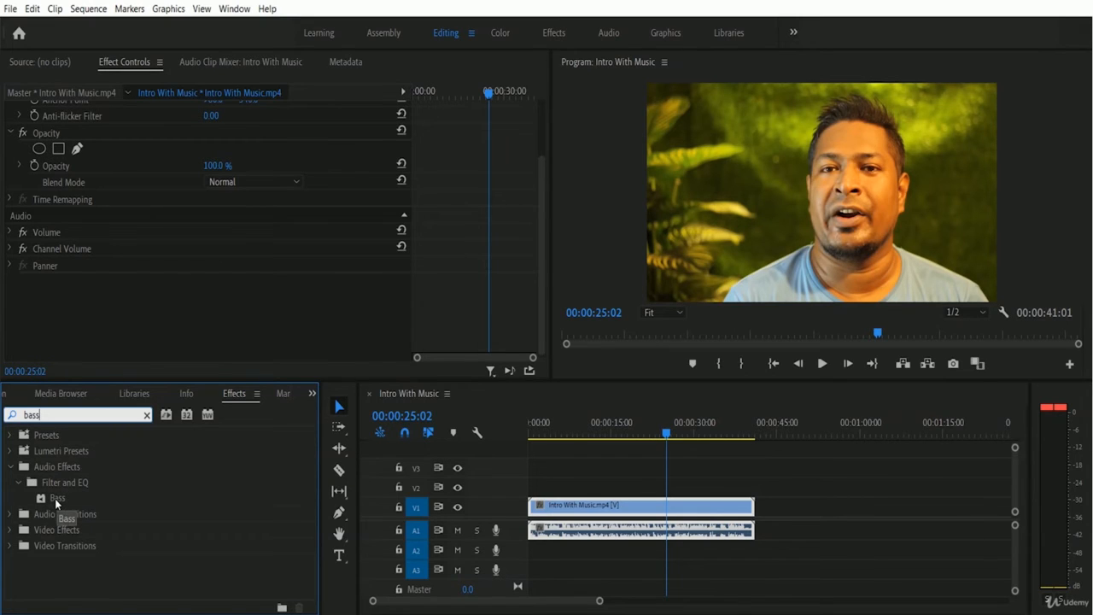
pyautogui.moveTo(56, 502); pyautogui.dragTo(635, 531)
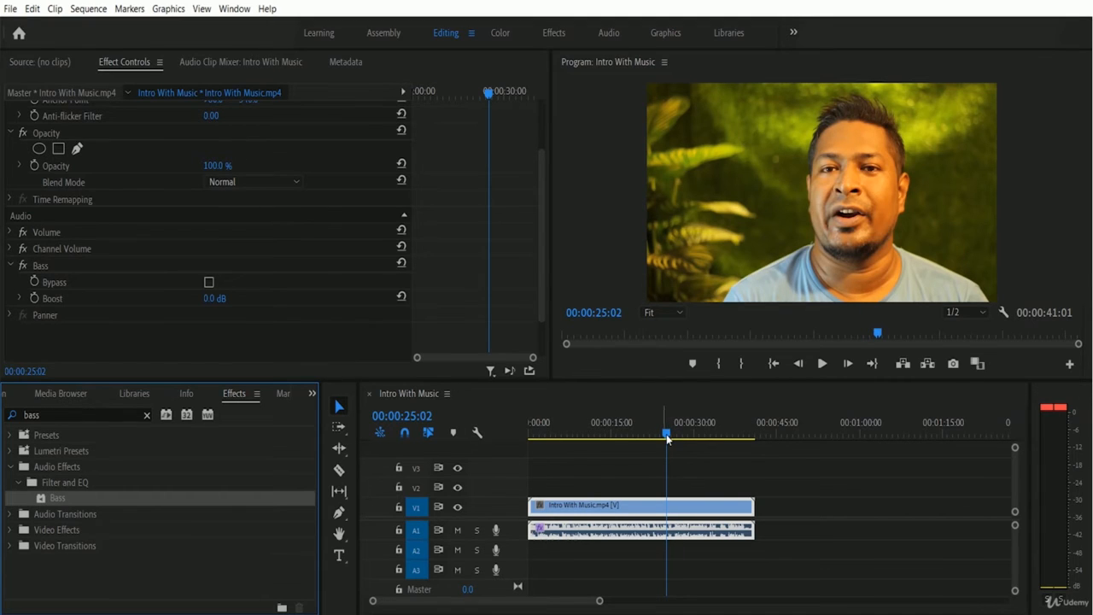
# Play the clip from its start, raise the Bass boost to 15.2 dB while listening, and stop playback
pyautogui.click(531, 435)
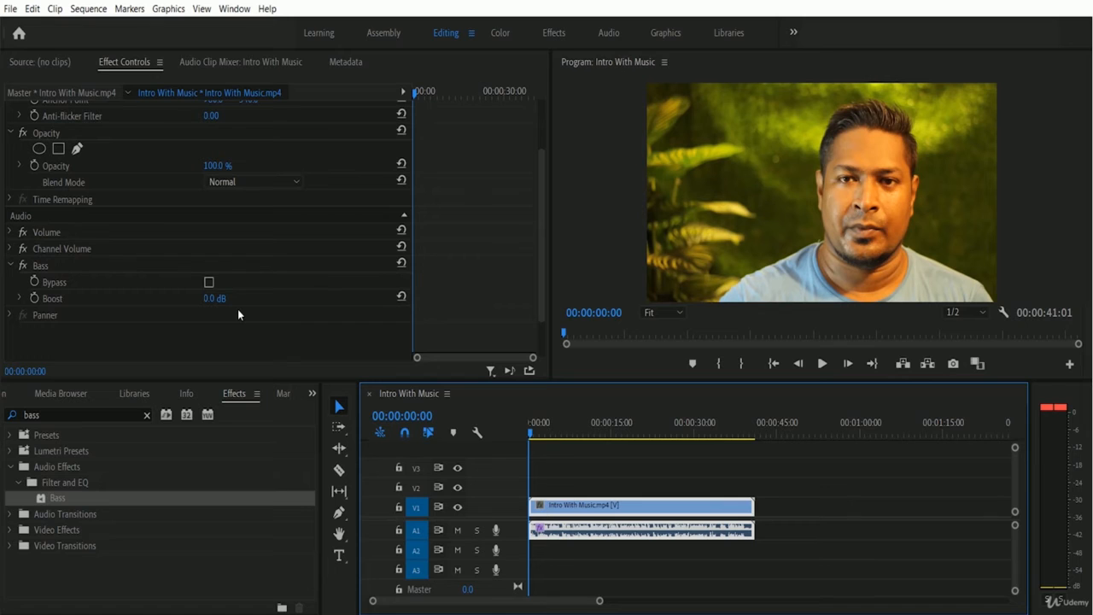
pyautogui.click(822, 363)
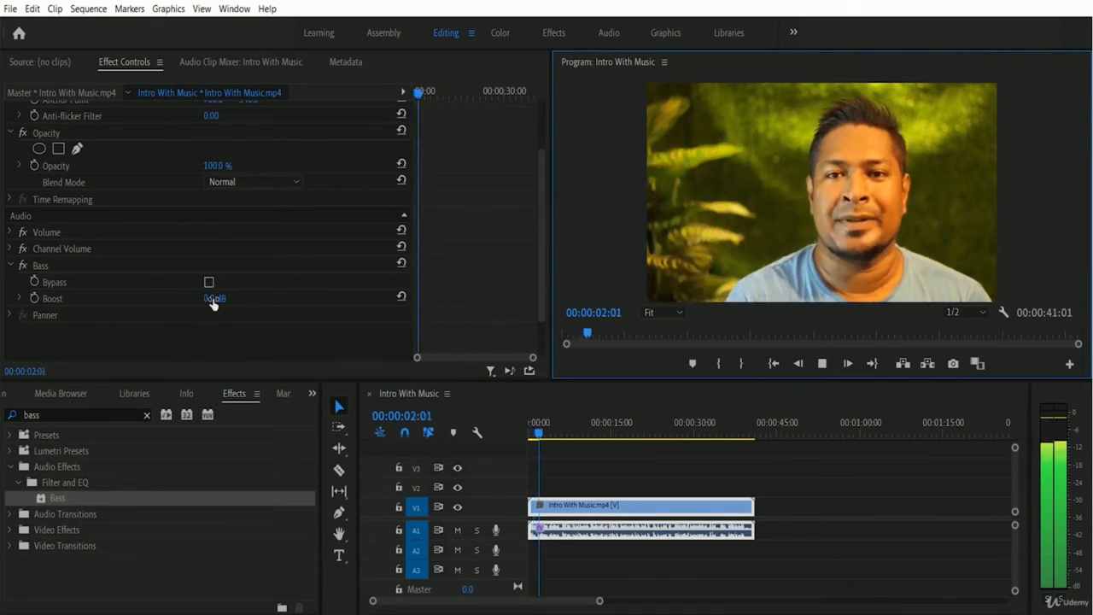
pyautogui.moveTo(216, 299); pyautogui.dragTo(333, 285)
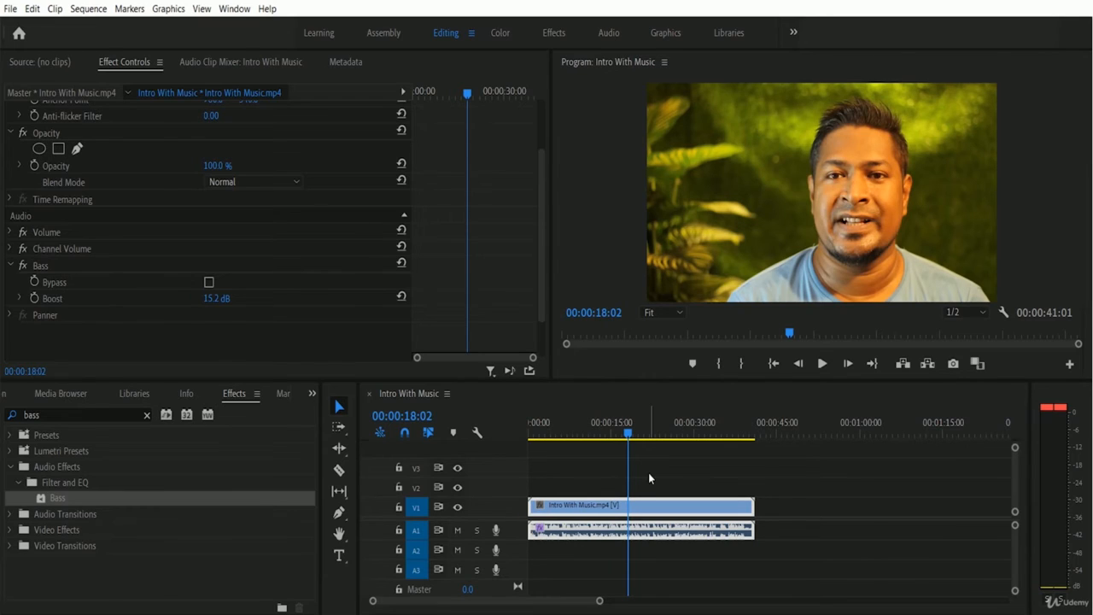
pyautogui.click(821, 366)
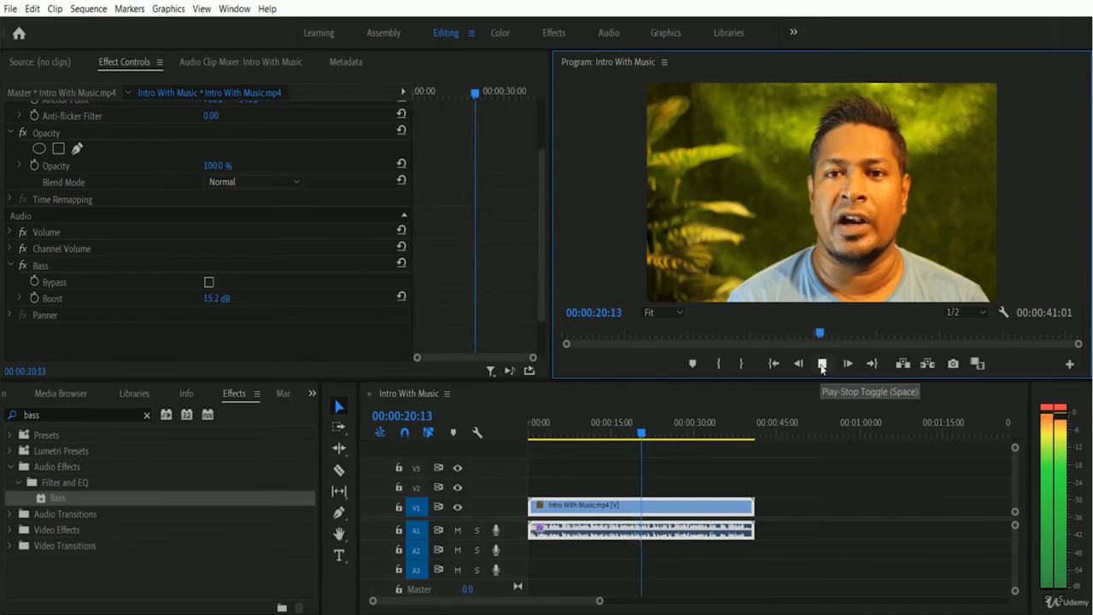
pyautogui.click(821, 365)
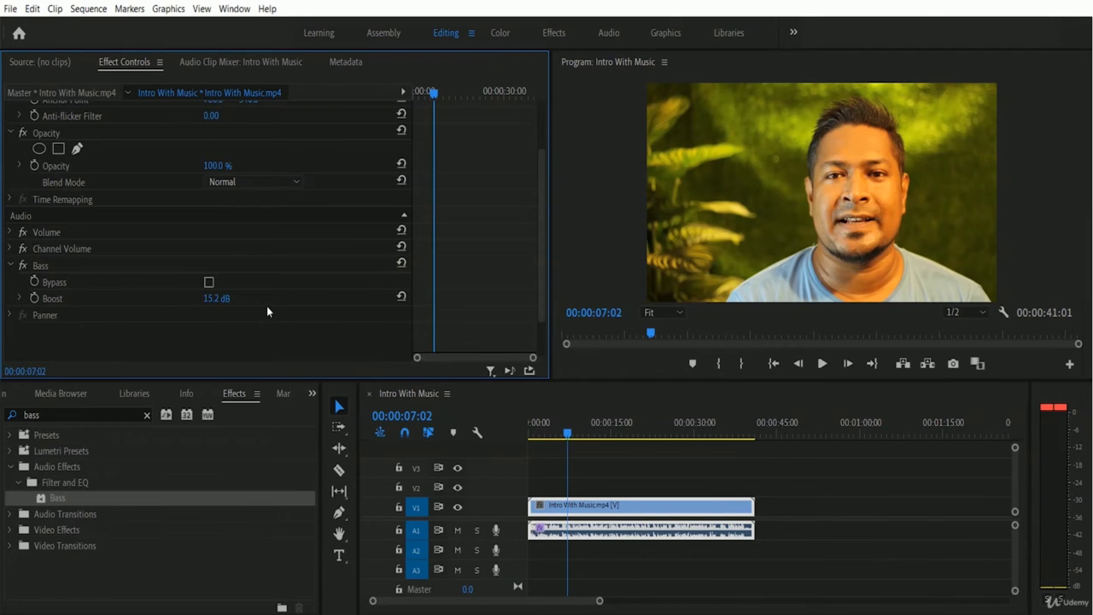
# Set the Bass boost to 5 dB, listen to the clip, and stop playback
pyautogui.click(204, 298)
pyautogui.write('5')
pyautogui.press('Return')
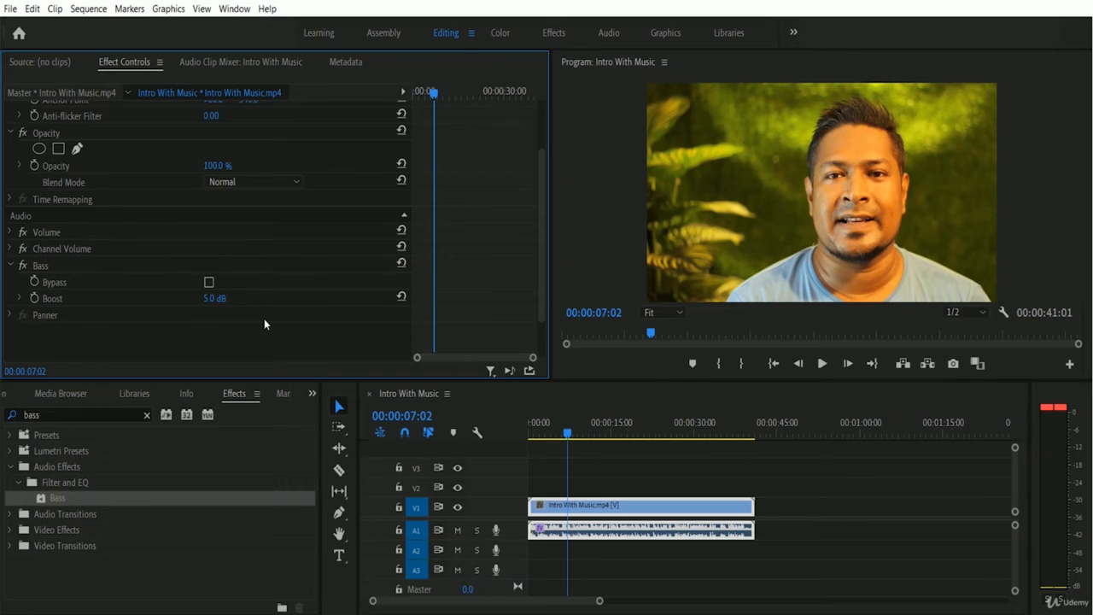
pyautogui.click(822, 364)
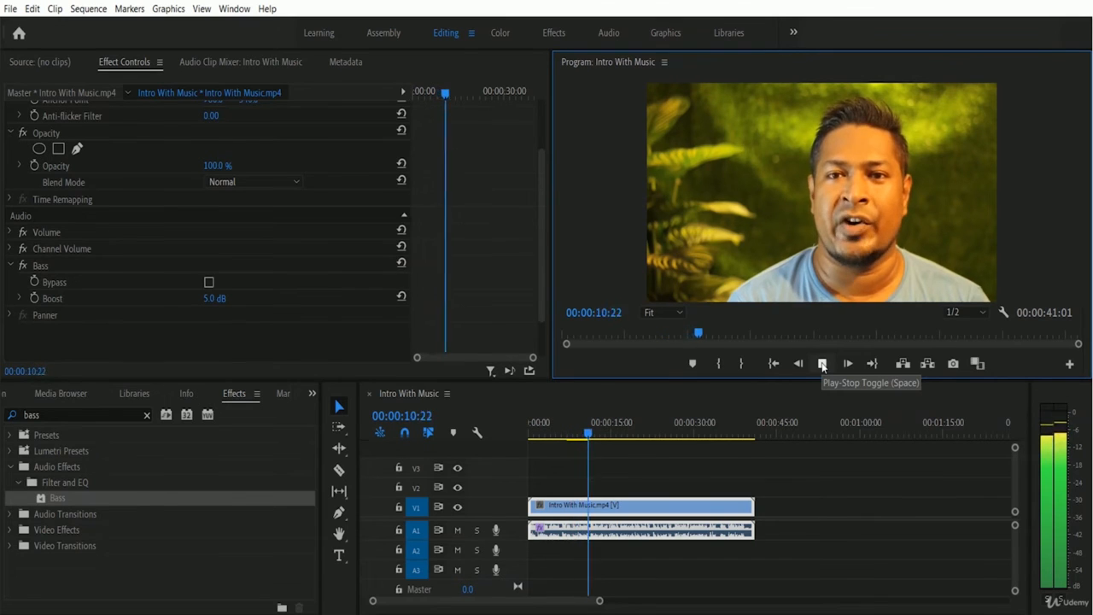
pyautogui.click(822, 365)
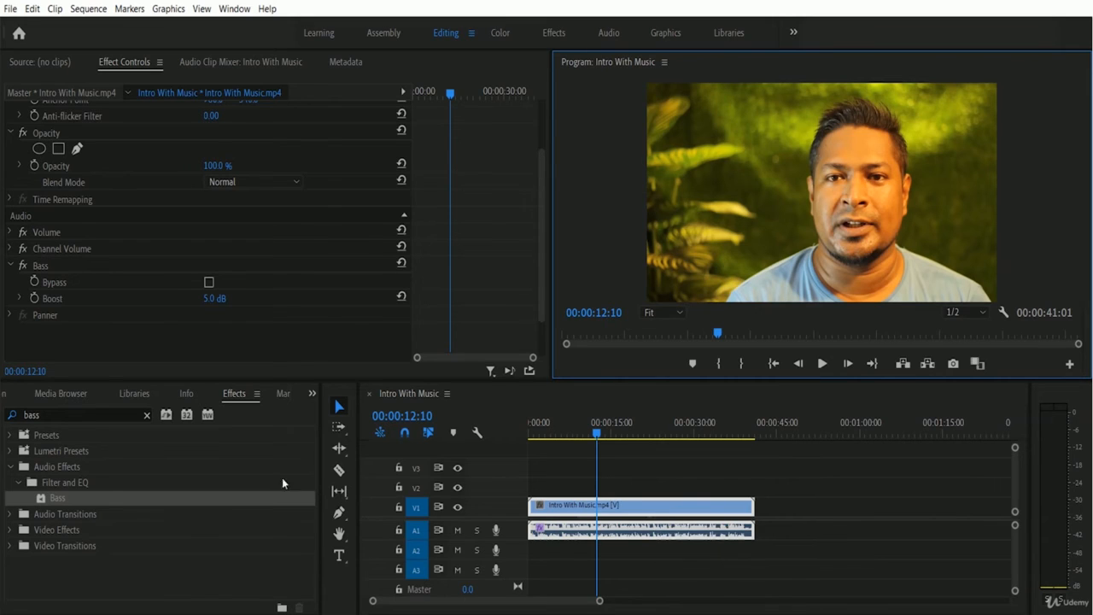
# Search the effects for "tre" and add the Treble audio effect to the Intro With Music clip
pyautogui.click(49, 414)
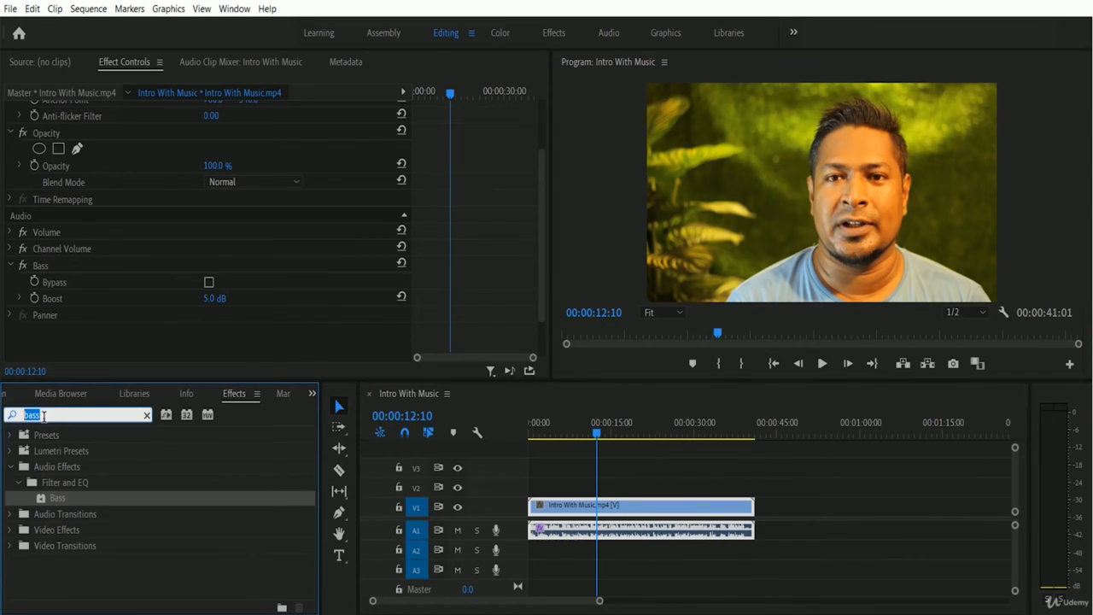
pyautogui.write('tre')
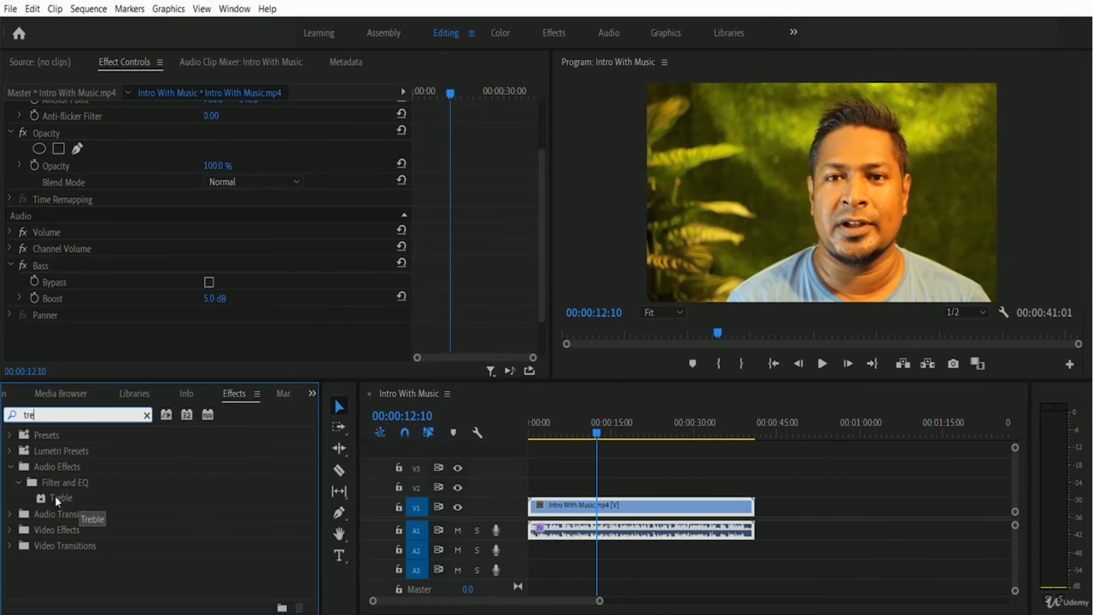
pyautogui.moveTo(55, 497); pyautogui.dragTo(597, 520)
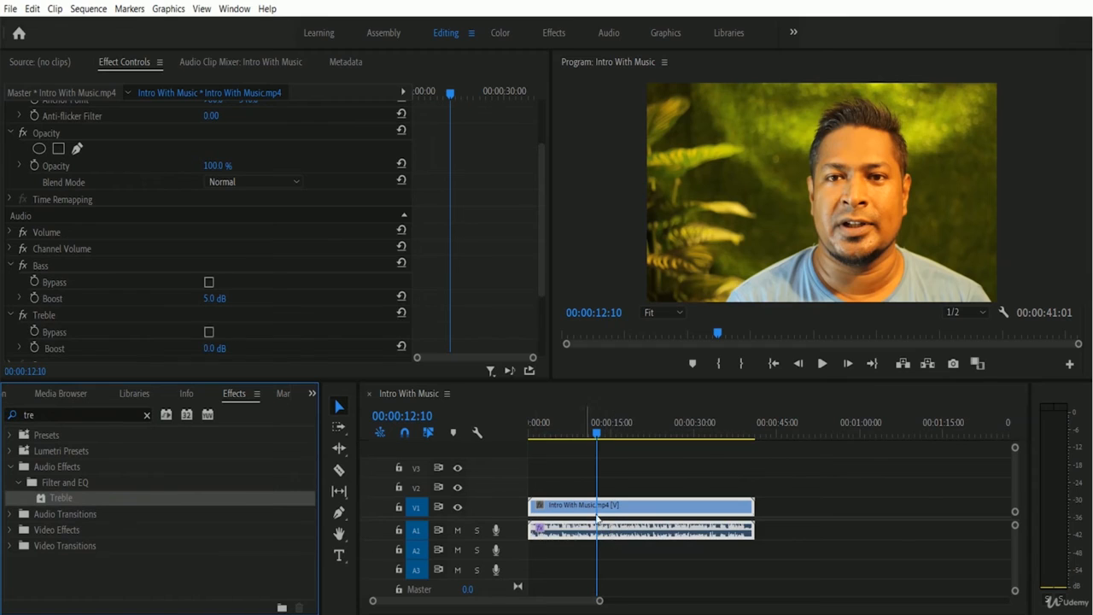
# Play the clip, raise the Treble boost to 24 dB while listening, and stop playback
pyautogui.scroll(1, 118, 324)
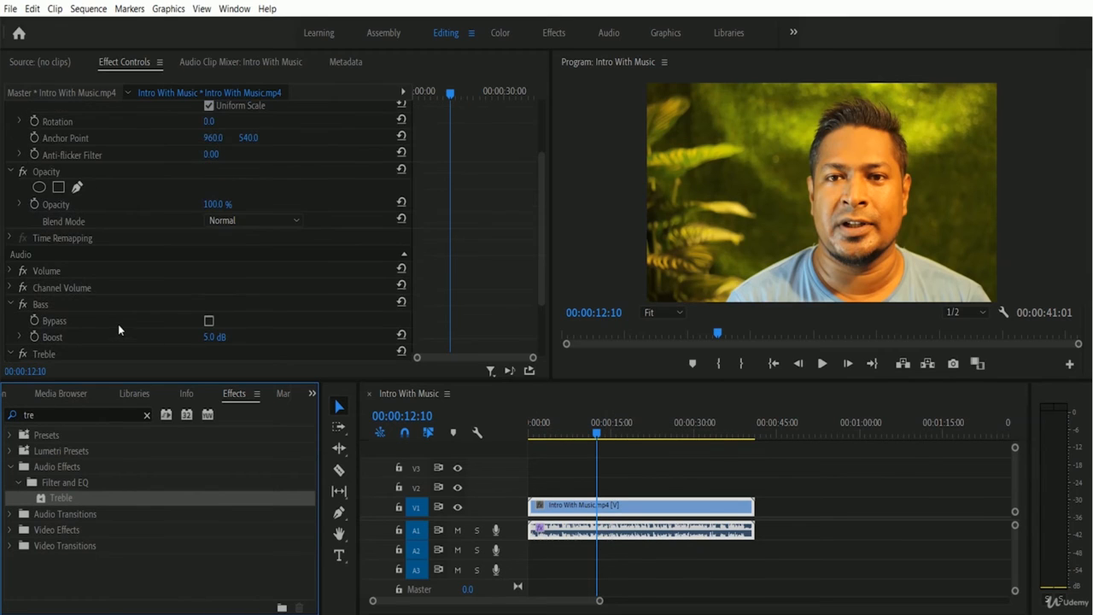
pyautogui.scroll(-1, 104, 321)
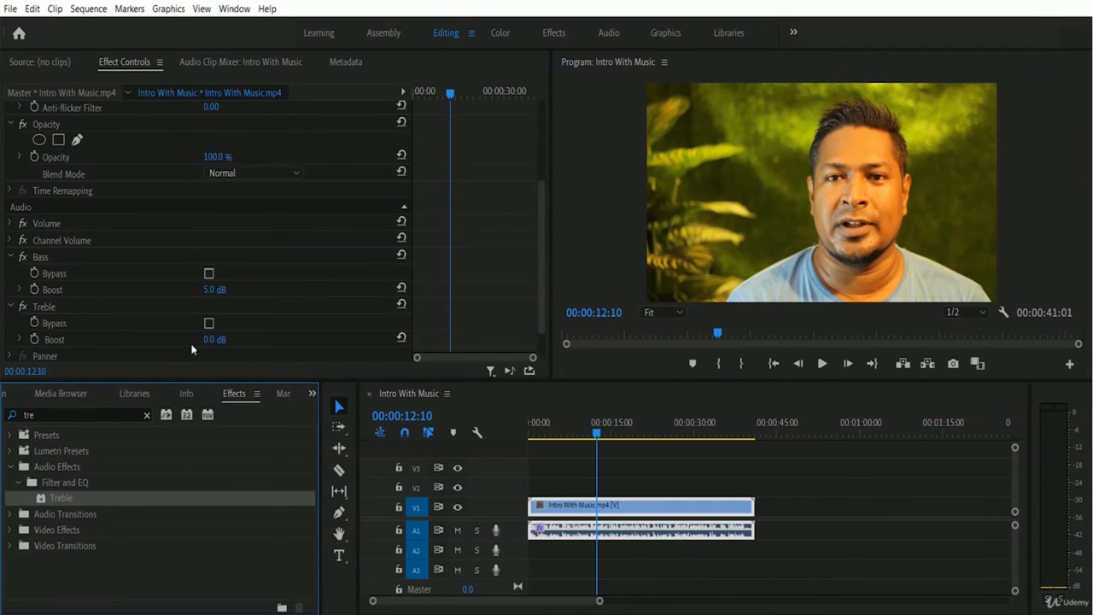
pyautogui.click(821, 364)
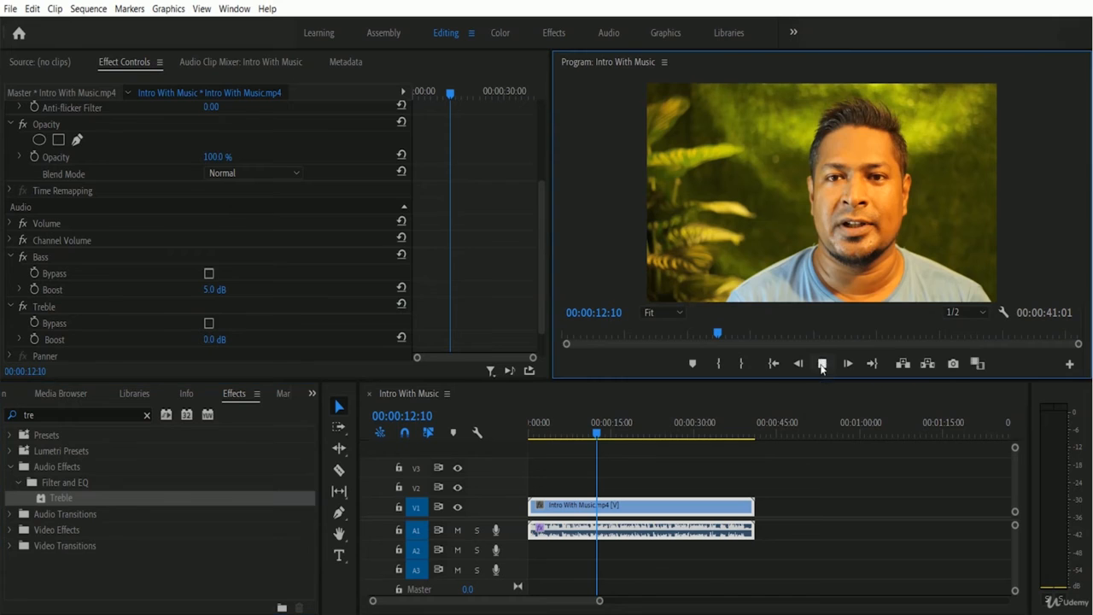
pyautogui.moveTo(213, 340); pyautogui.dragTo(380, 345)
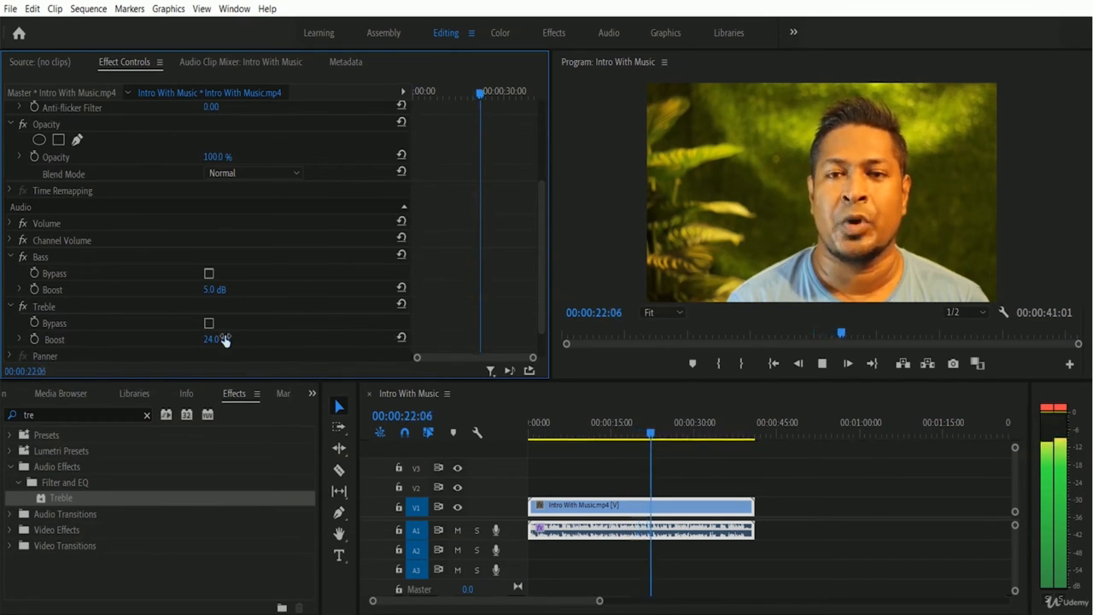
pyautogui.click(822, 363)
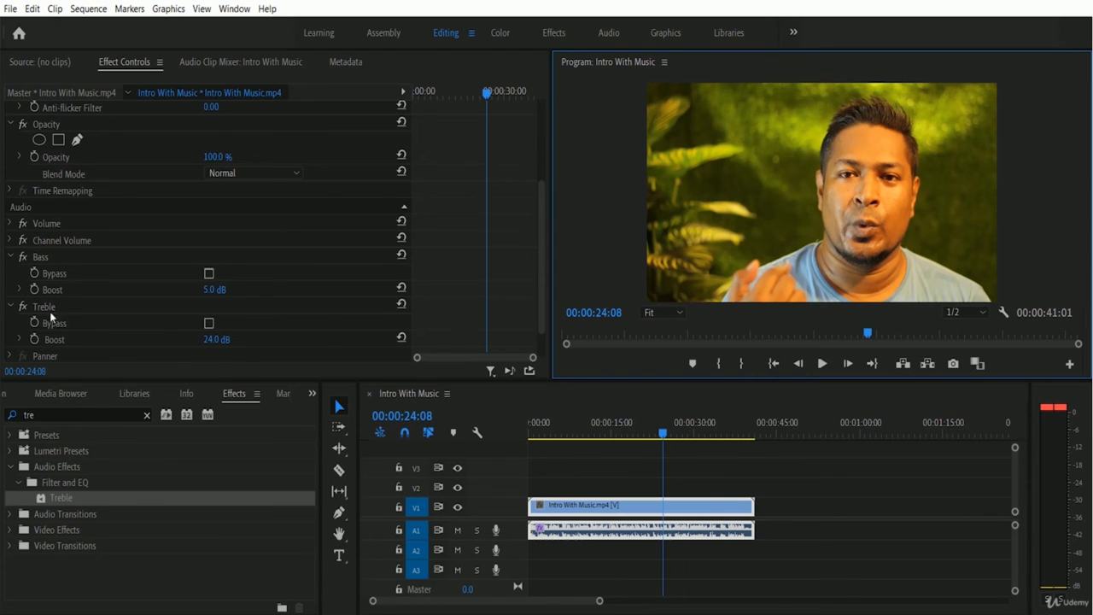
# Set the Treble boost to 5 dB, listen to the clip, and stop playback
pyautogui.click(213, 339)
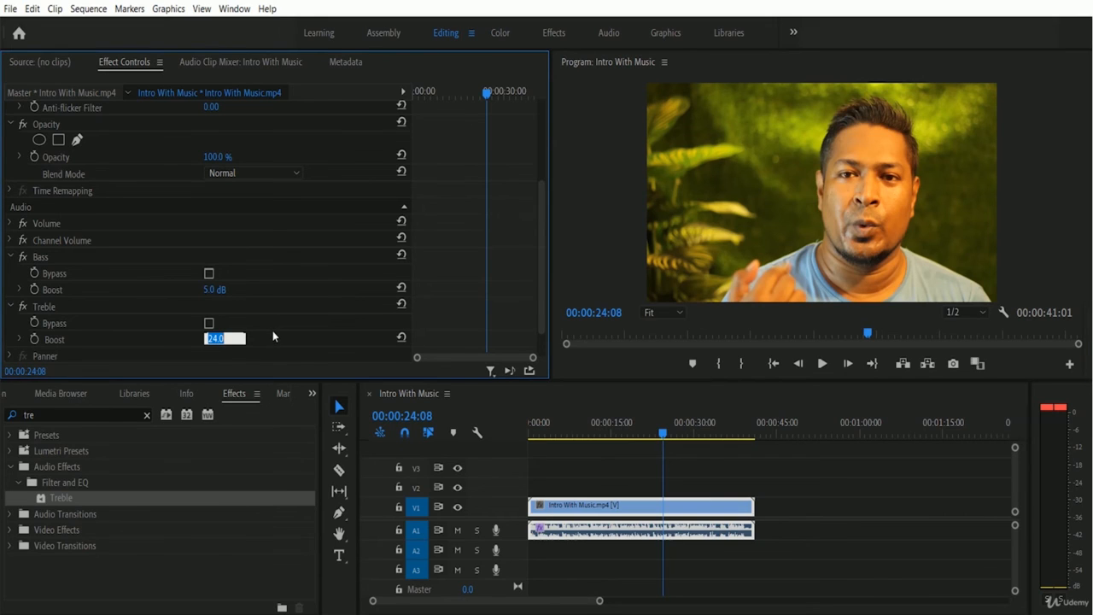
pyautogui.write('5')
pyautogui.press('Return')
pyautogui.click(821, 364)
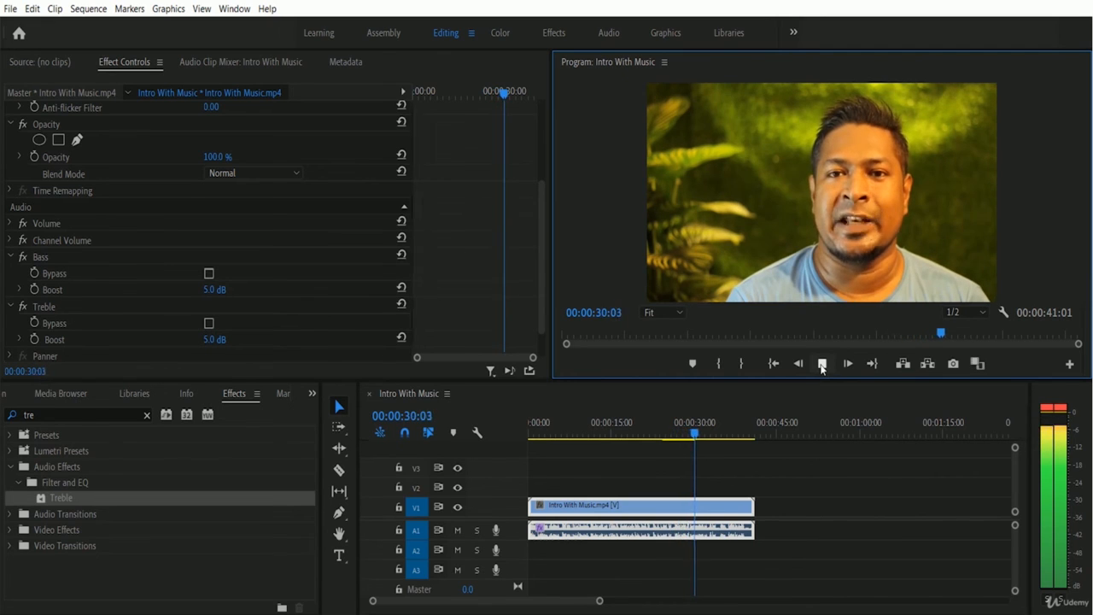
pyautogui.click(822, 365)
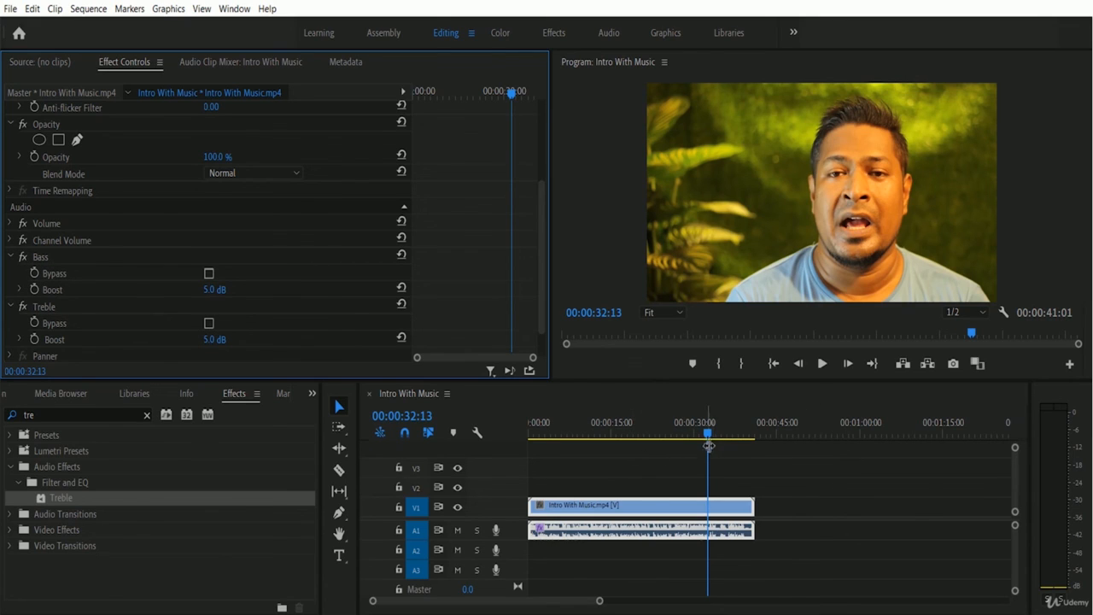
# Turn off the Bass and Treble effects and listen to the clip without them, from the current position and again from near its start
pyautogui.click(23, 257)
pyautogui.click(23, 307)
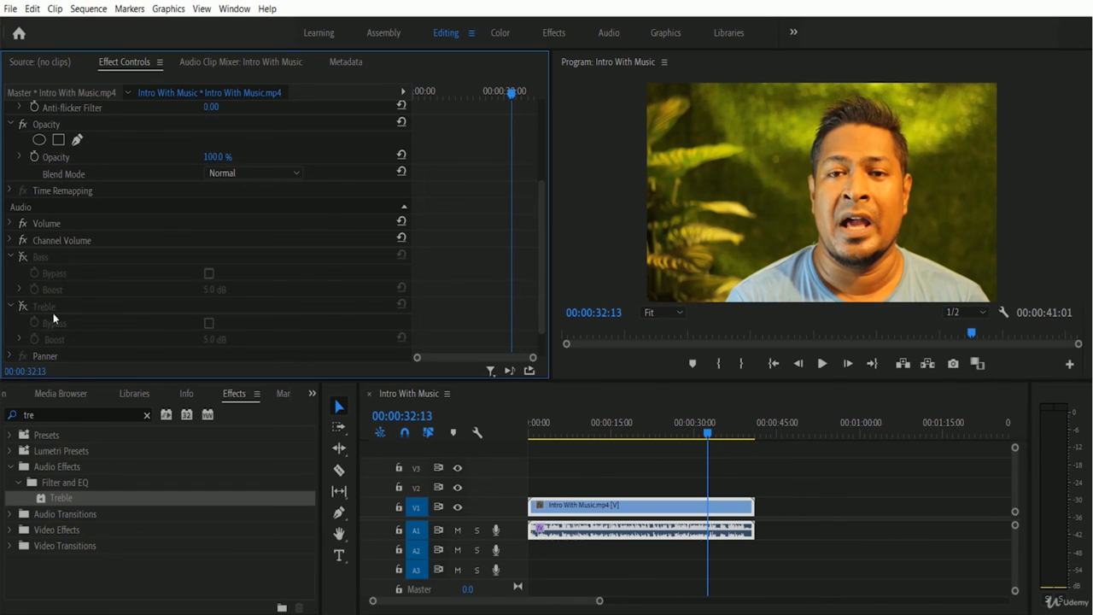
pyautogui.click(820, 365)
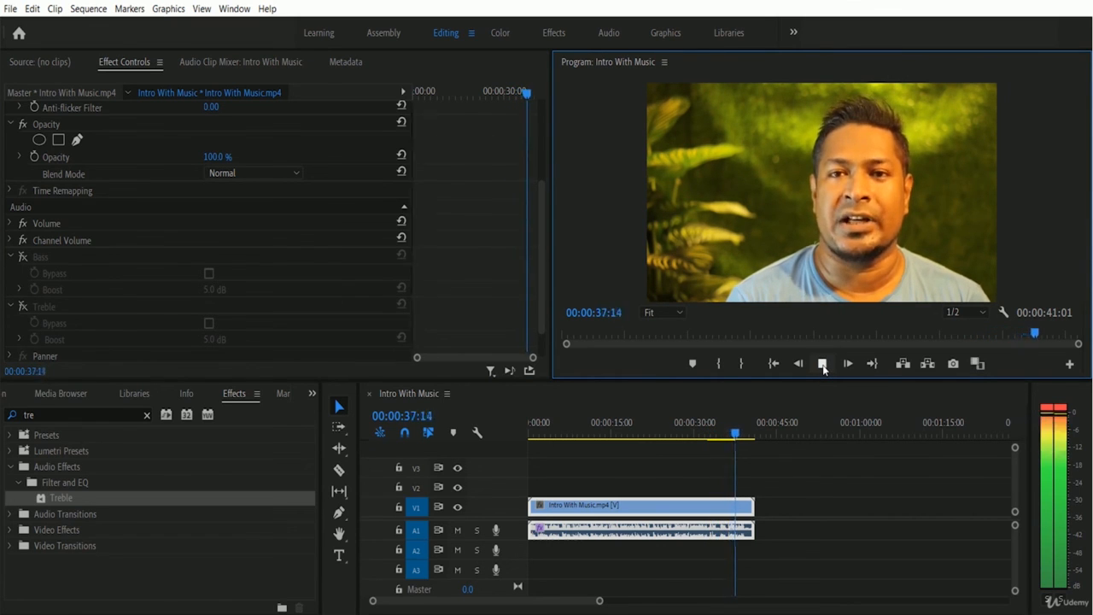
pyautogui.click(822, 365)
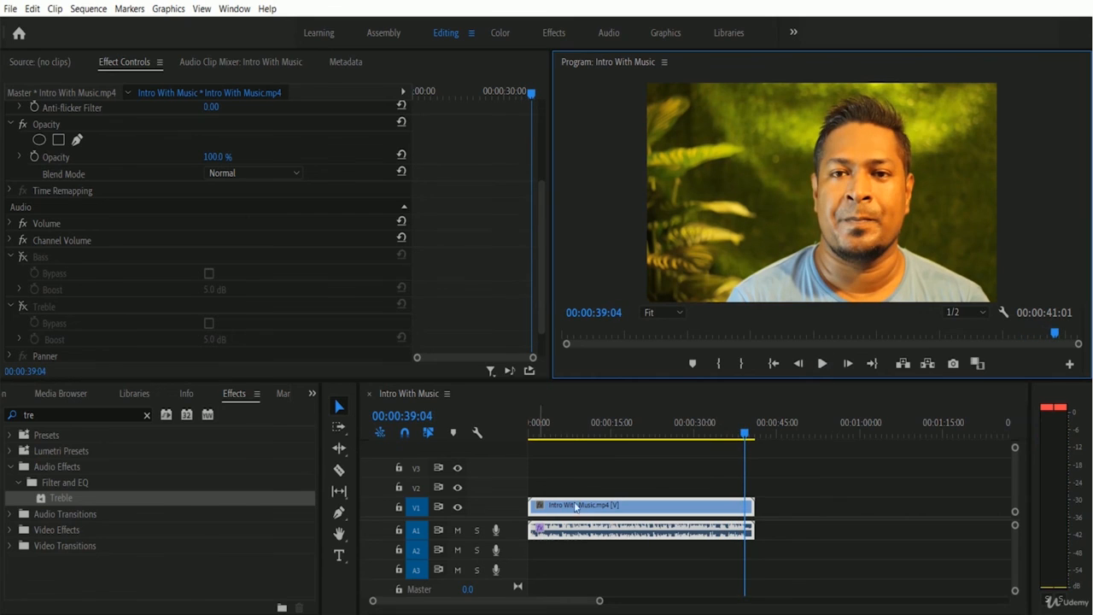
pyautogui.click(533, 432)
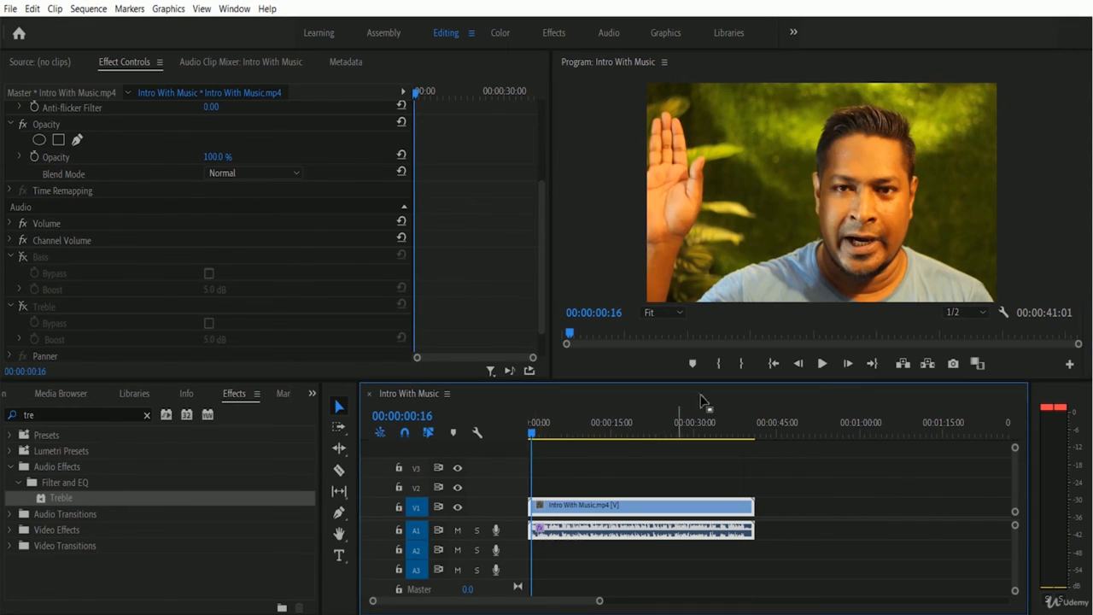
pyautogui.click(822, 363)
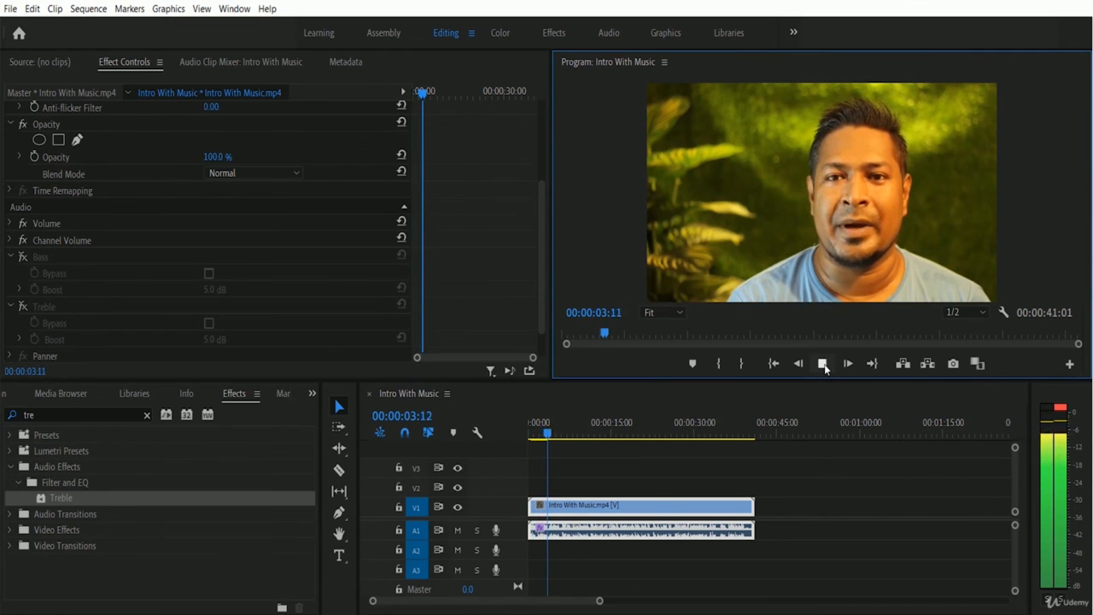
pyautogui.click(823, 363)
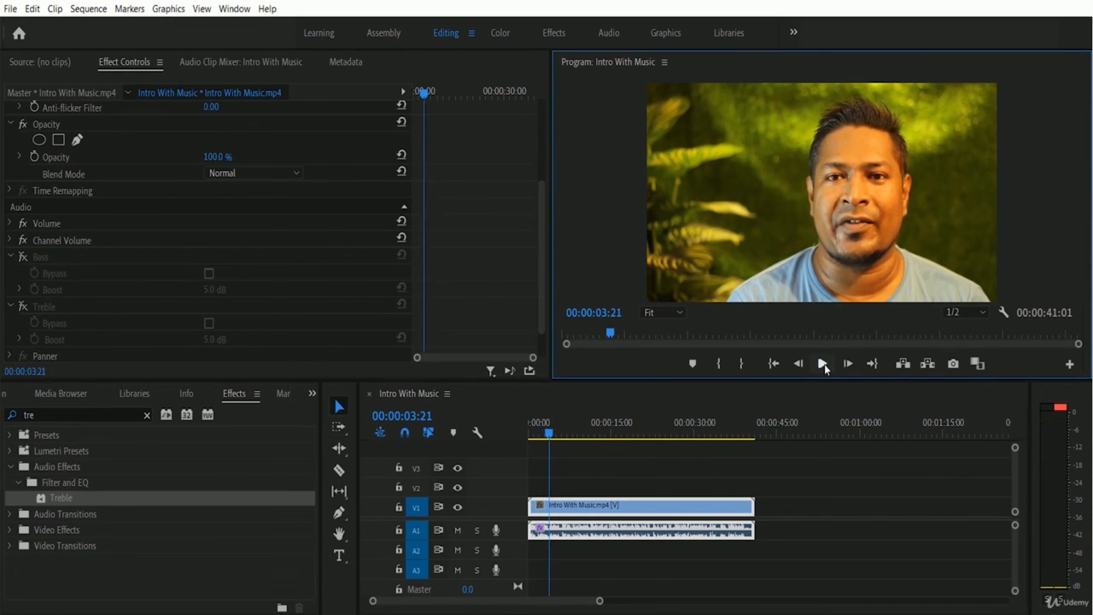
# Turn the Bass and Treble effects back on, play the clip from the current position, and stop playback
pyautogui.click(23, 260)
pyautogui.click(23, 308)
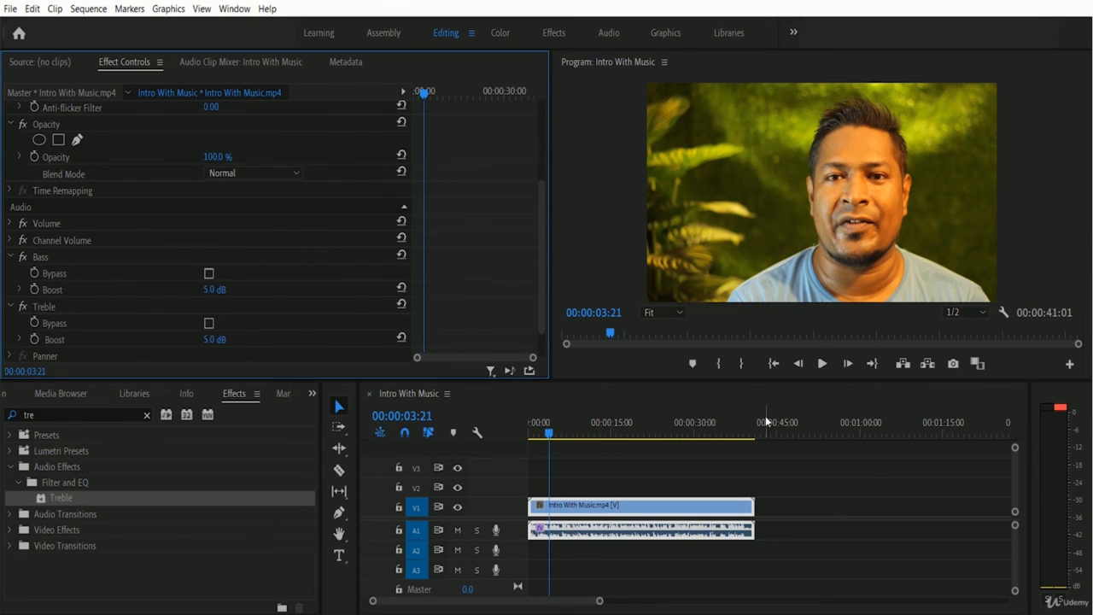
pyautogui.click(821, 364)
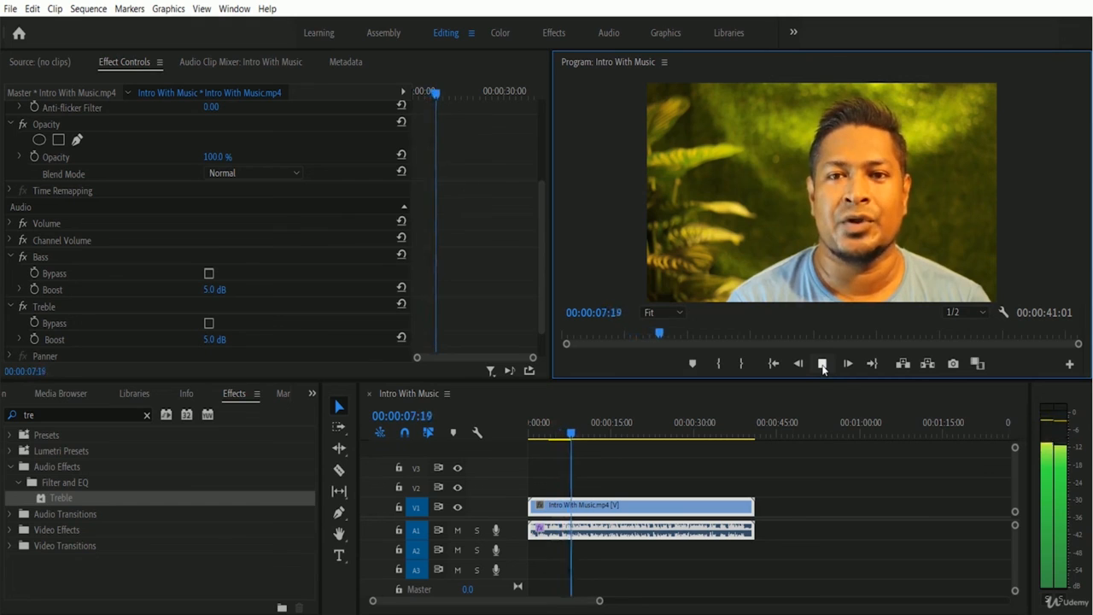
pyautogui.click(822, 364)
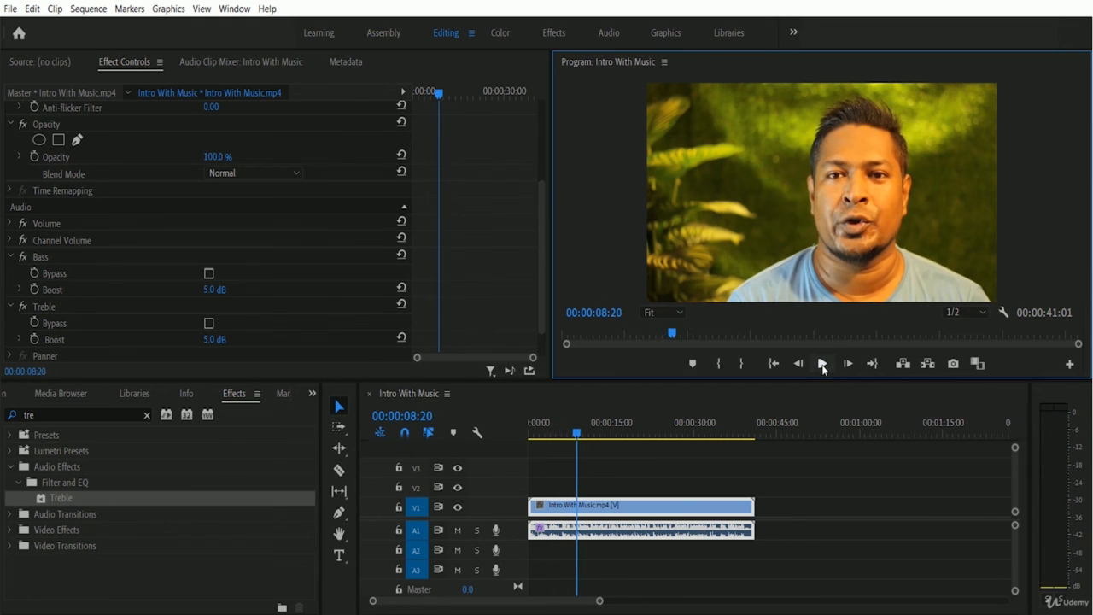